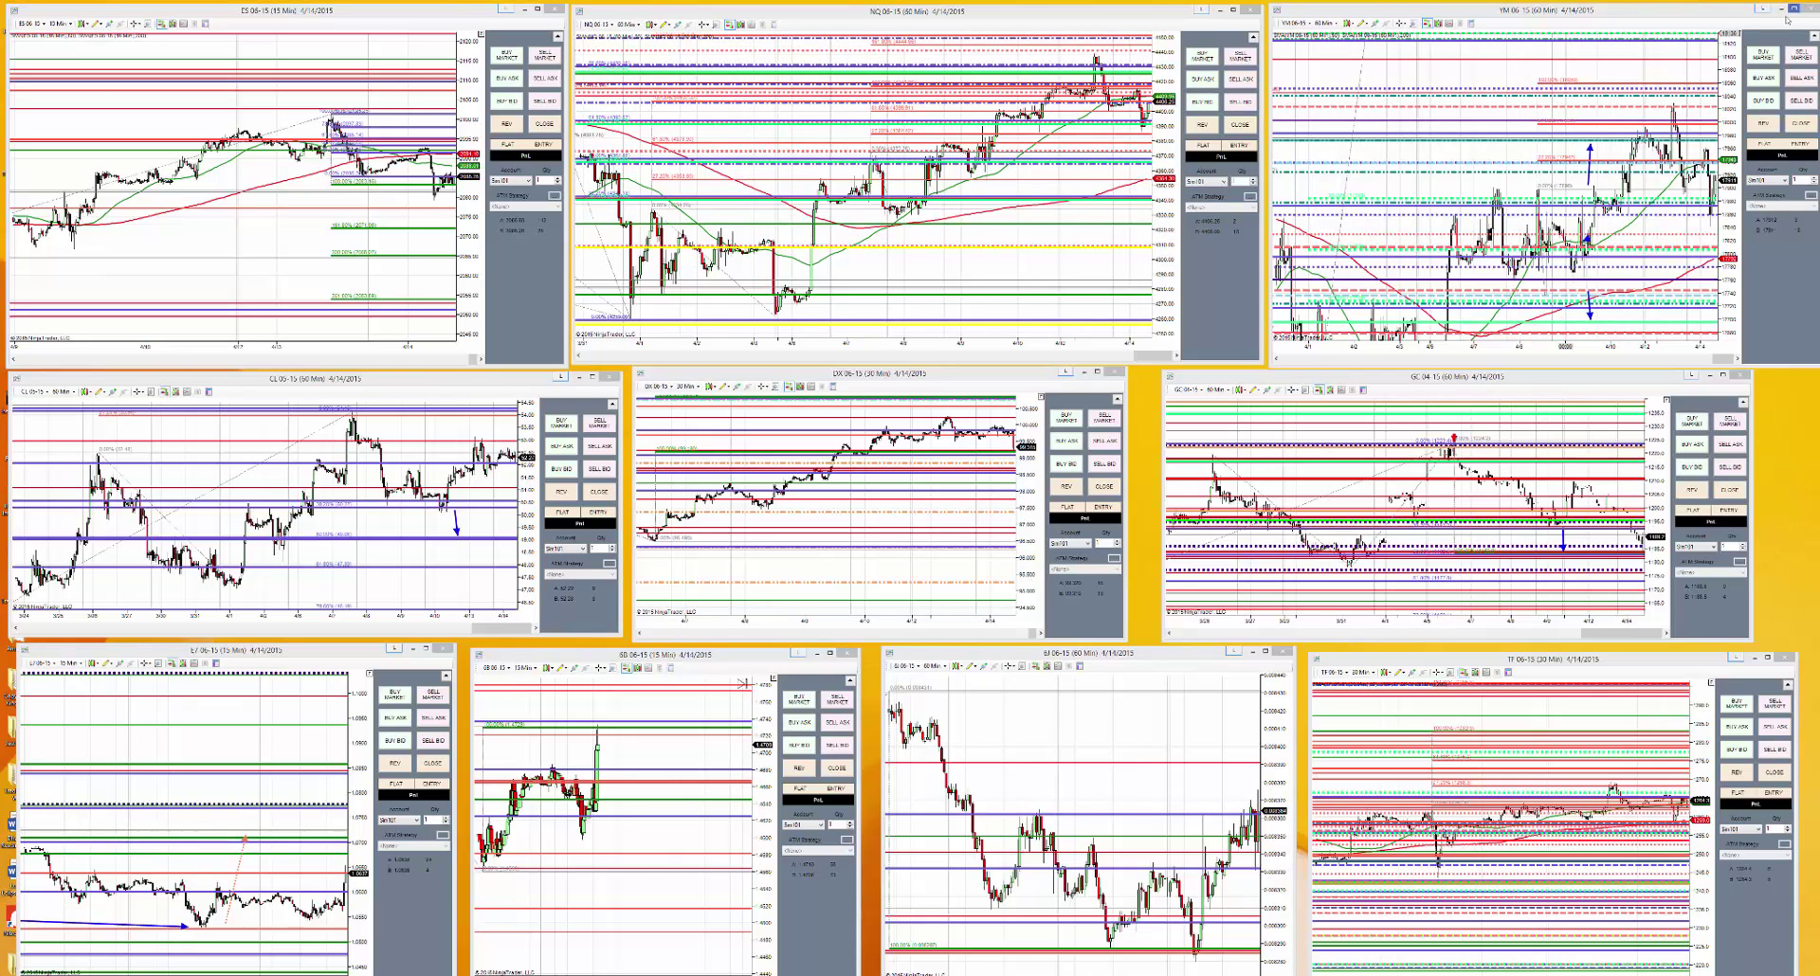
# On the enlarged ES 06-15 chart, draw a Fibonacci retracement from the major swing low up to the recent swing high.
pyautogui.click(541, 9)
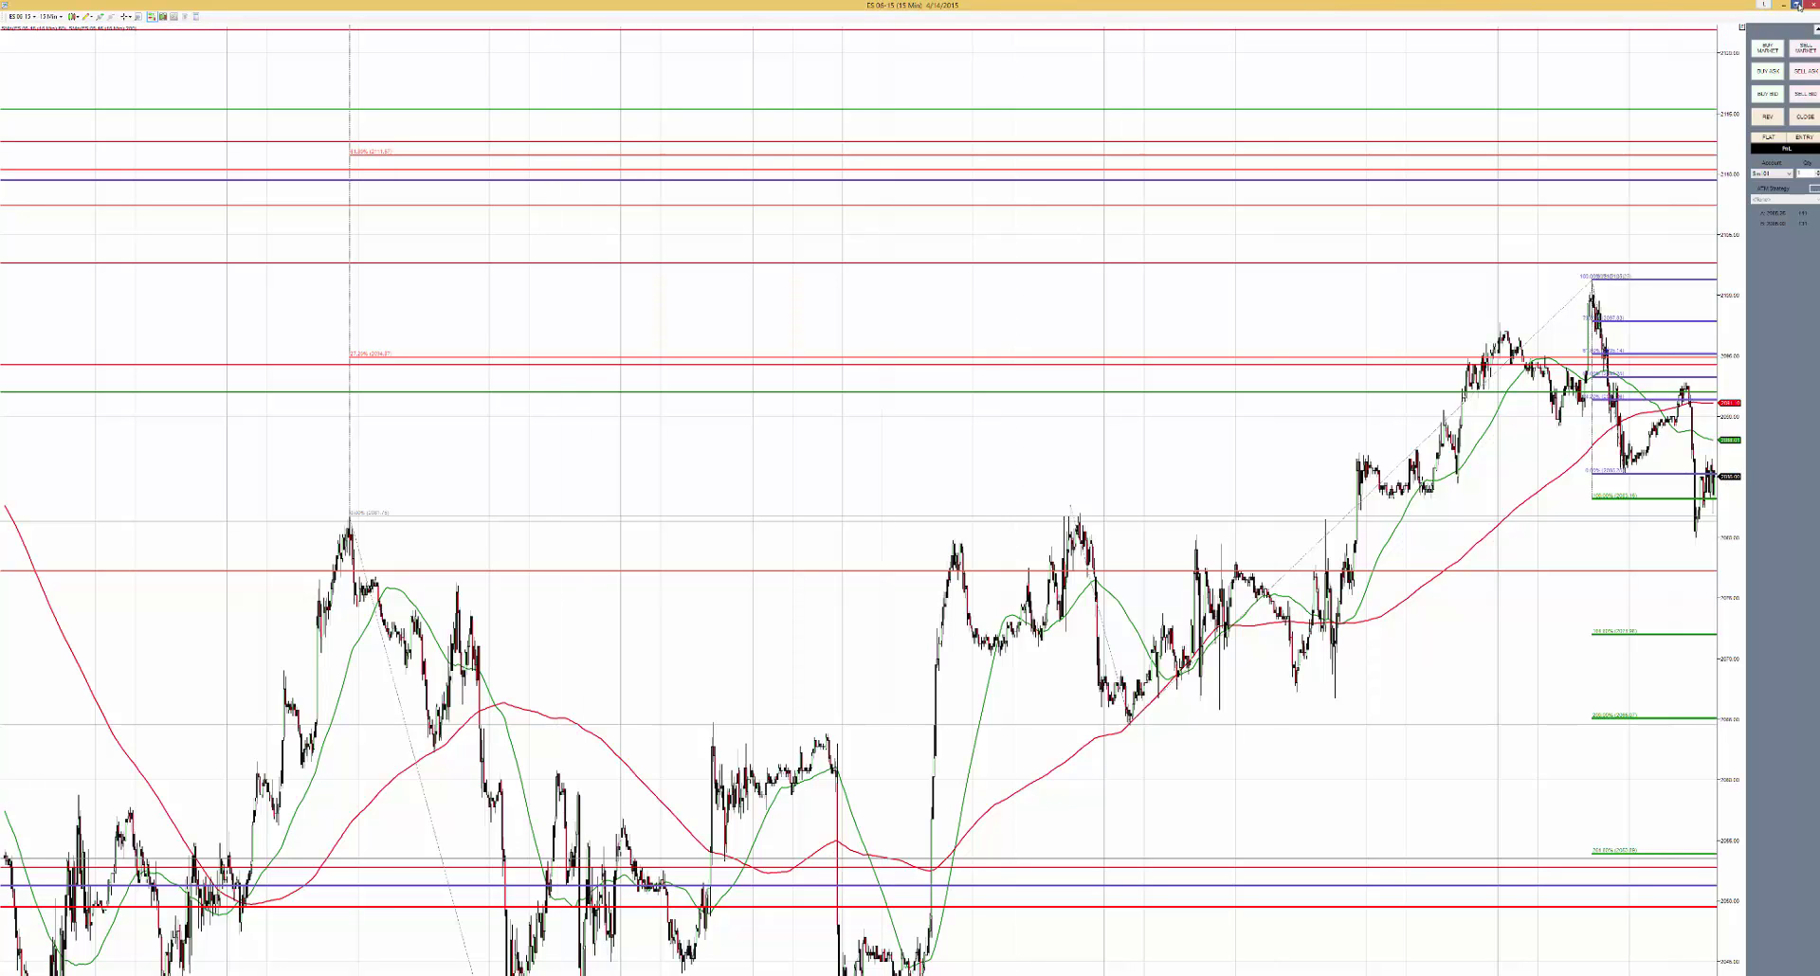
pyautogui.moveTo(1260, 474); pyautogui.dragTo(872, 478)
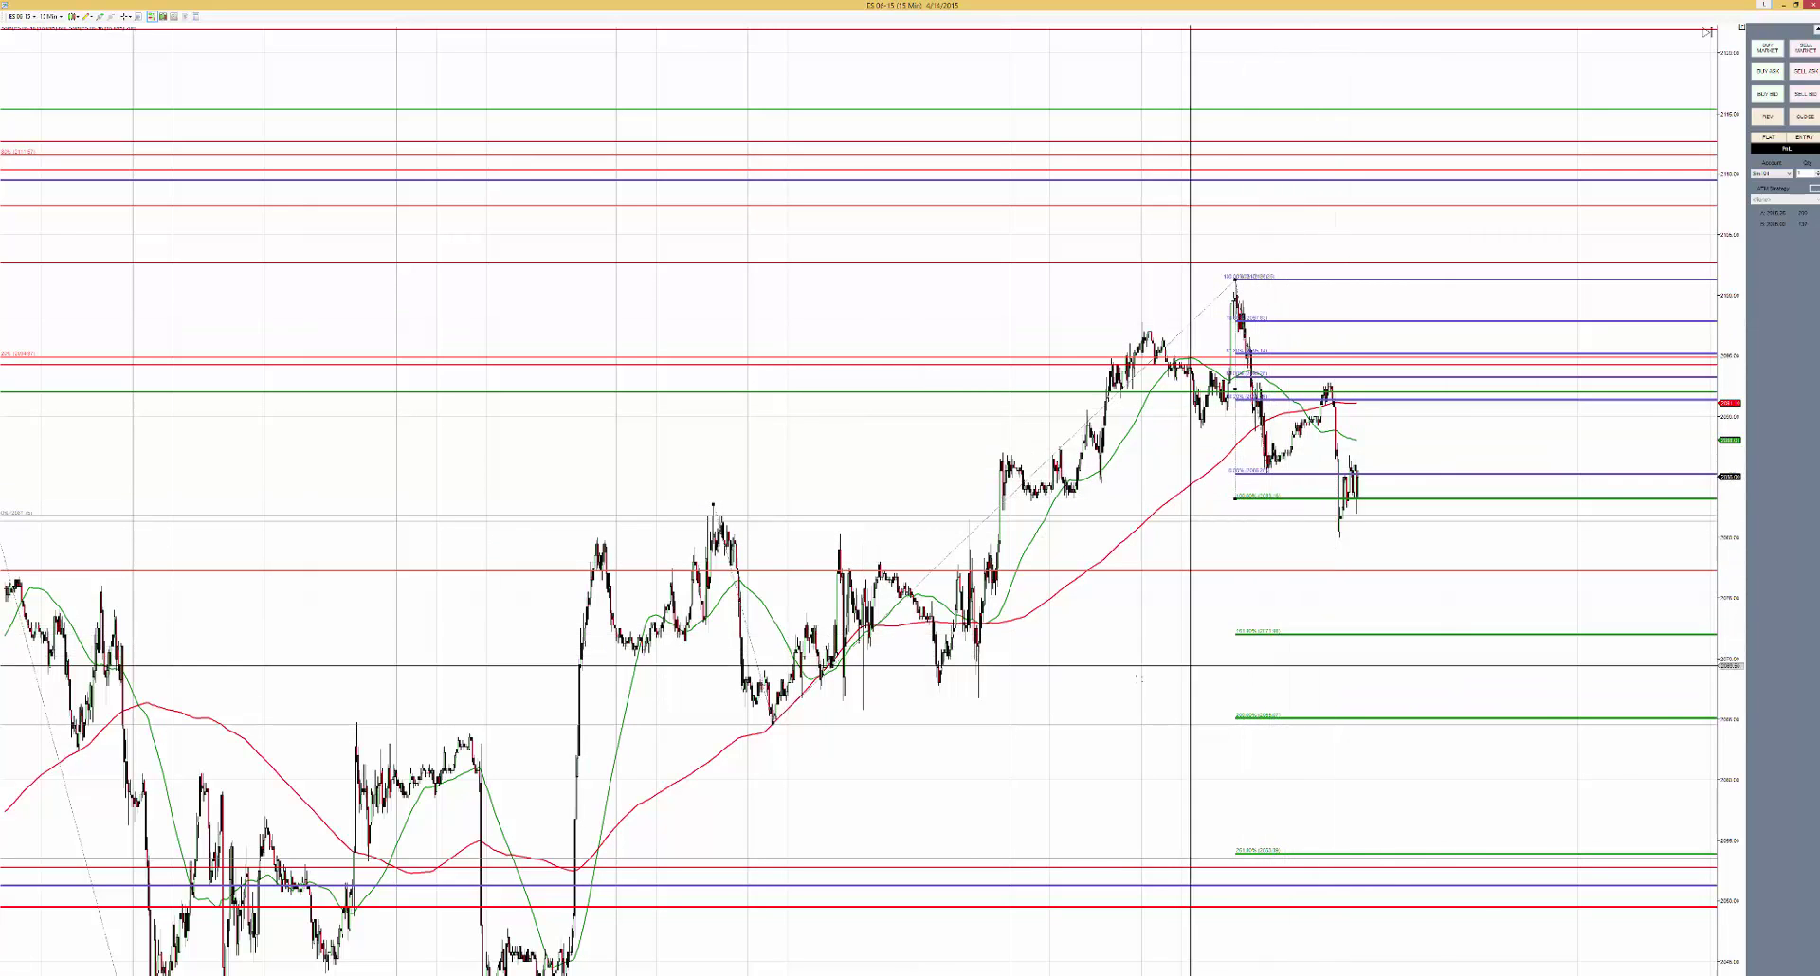
pyautogui.moveTo(1731, 427); pyautogui.dragTo(1730, 522)
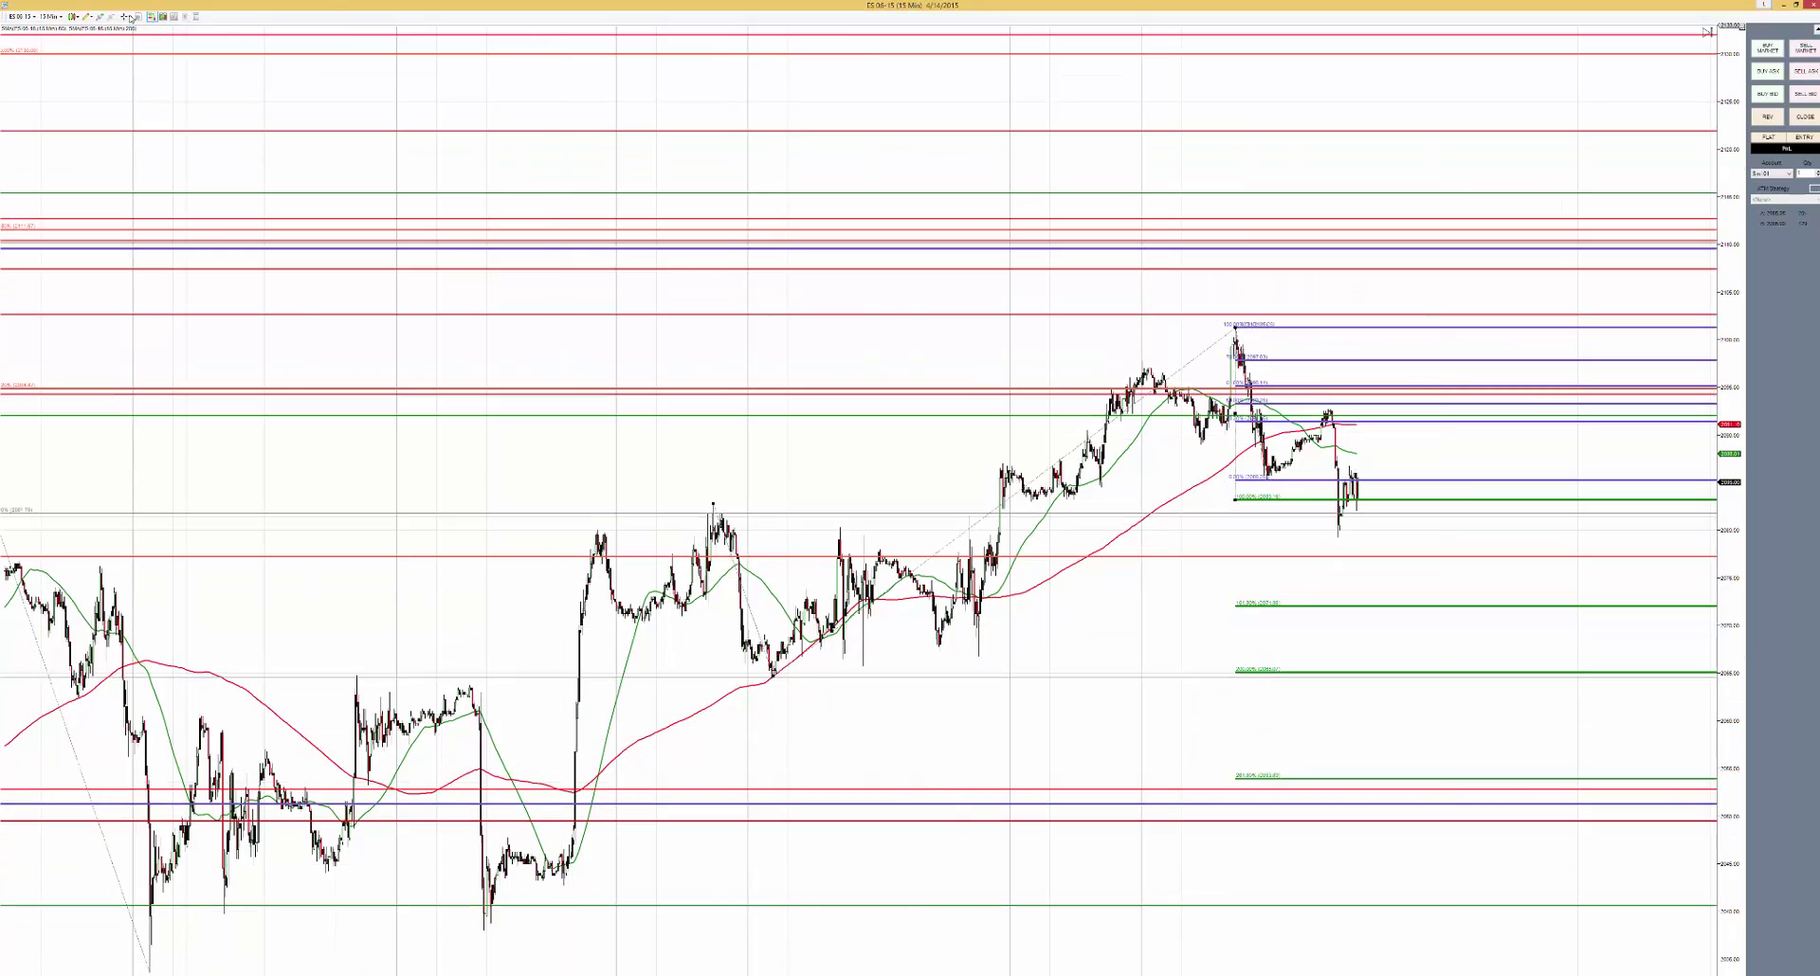
pyautogui.click(90, 17)
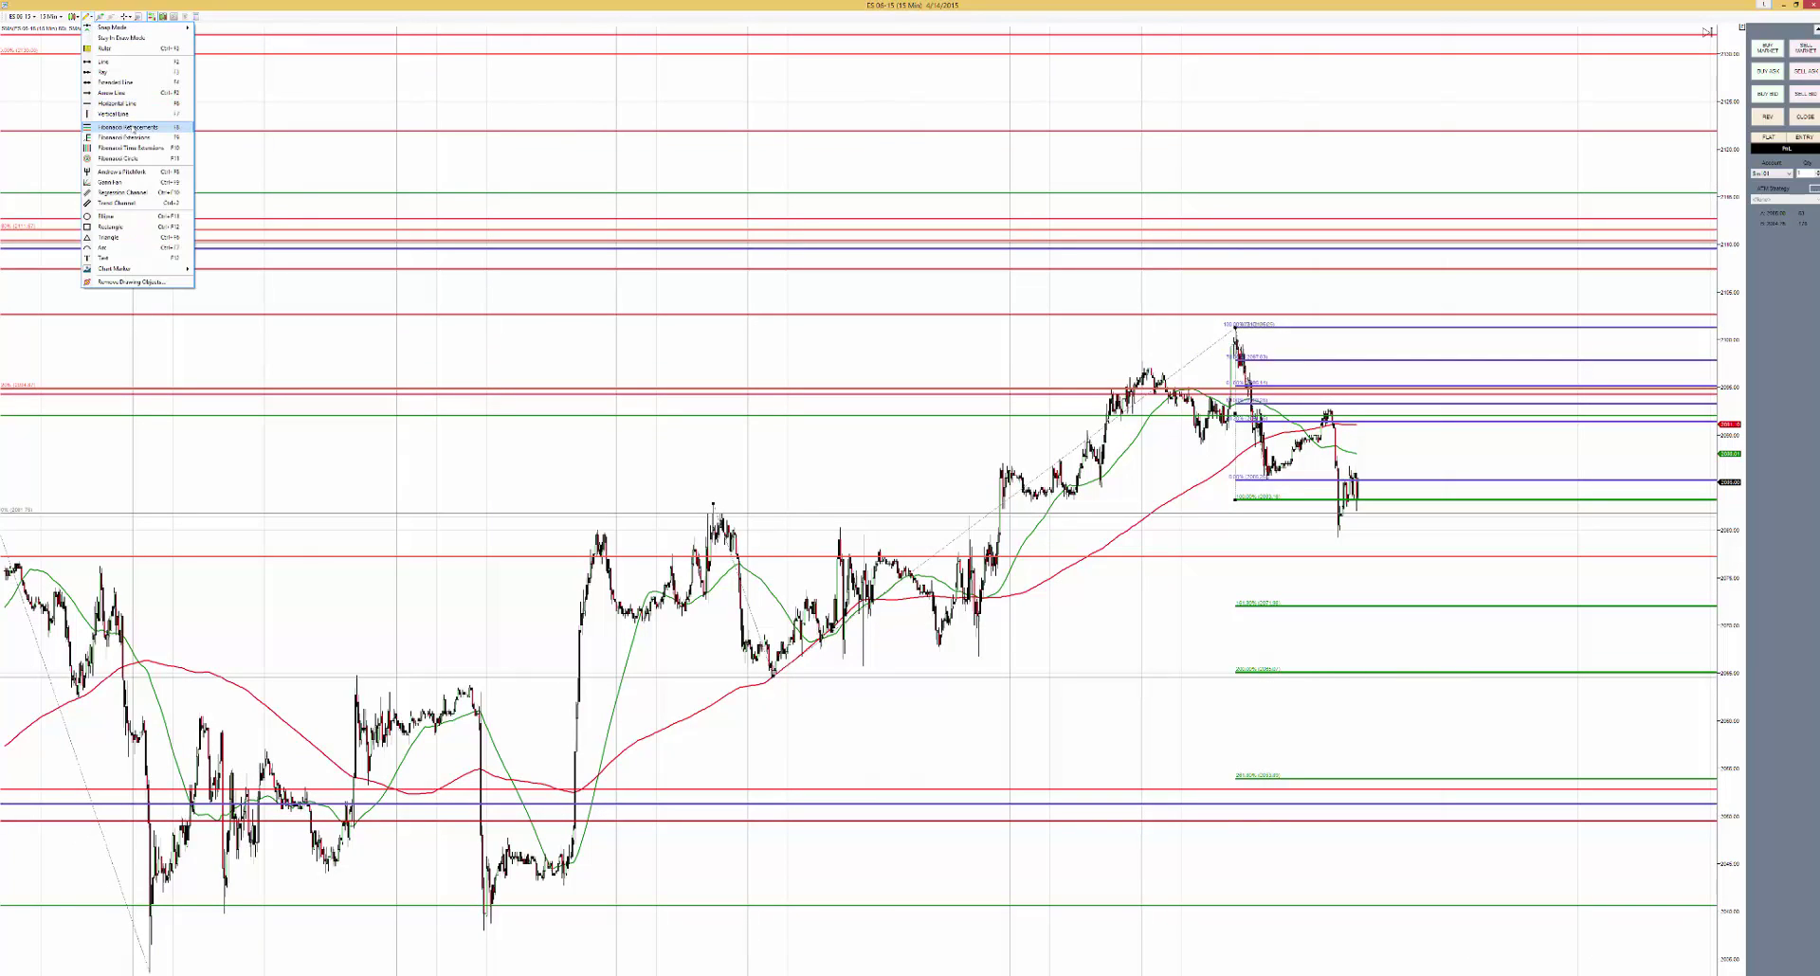
pyautogui.click(134, 127)
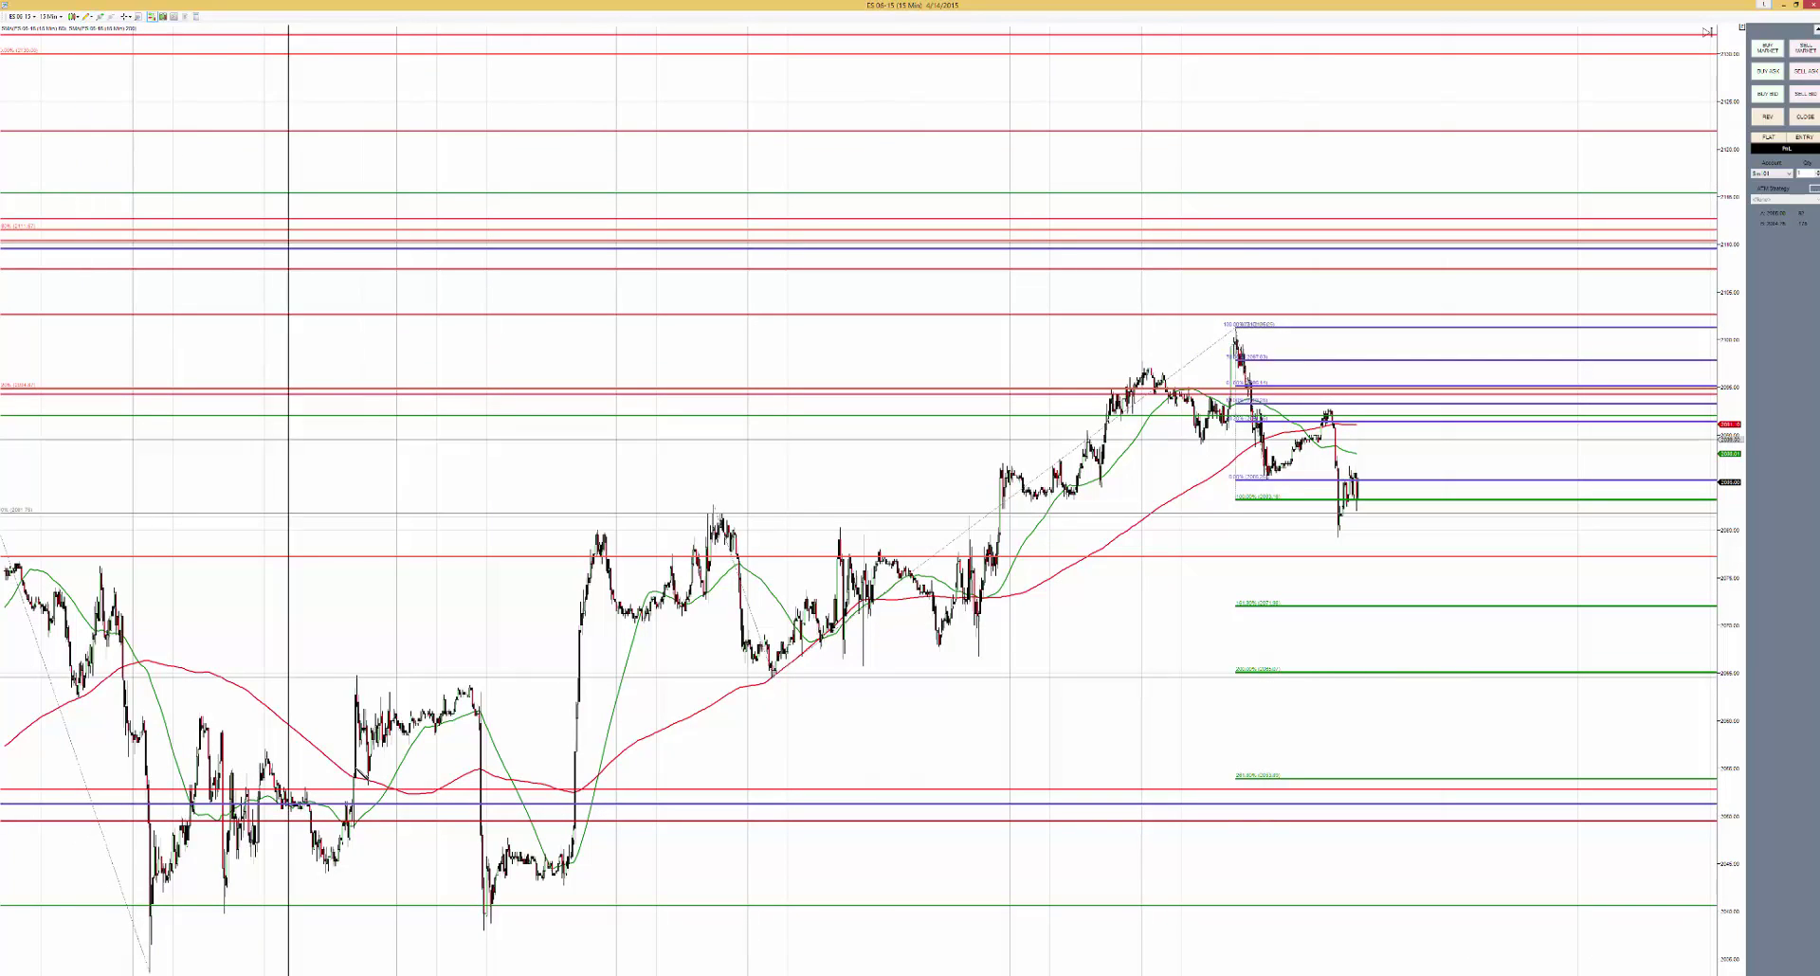
pyautogui.click(484, 929)
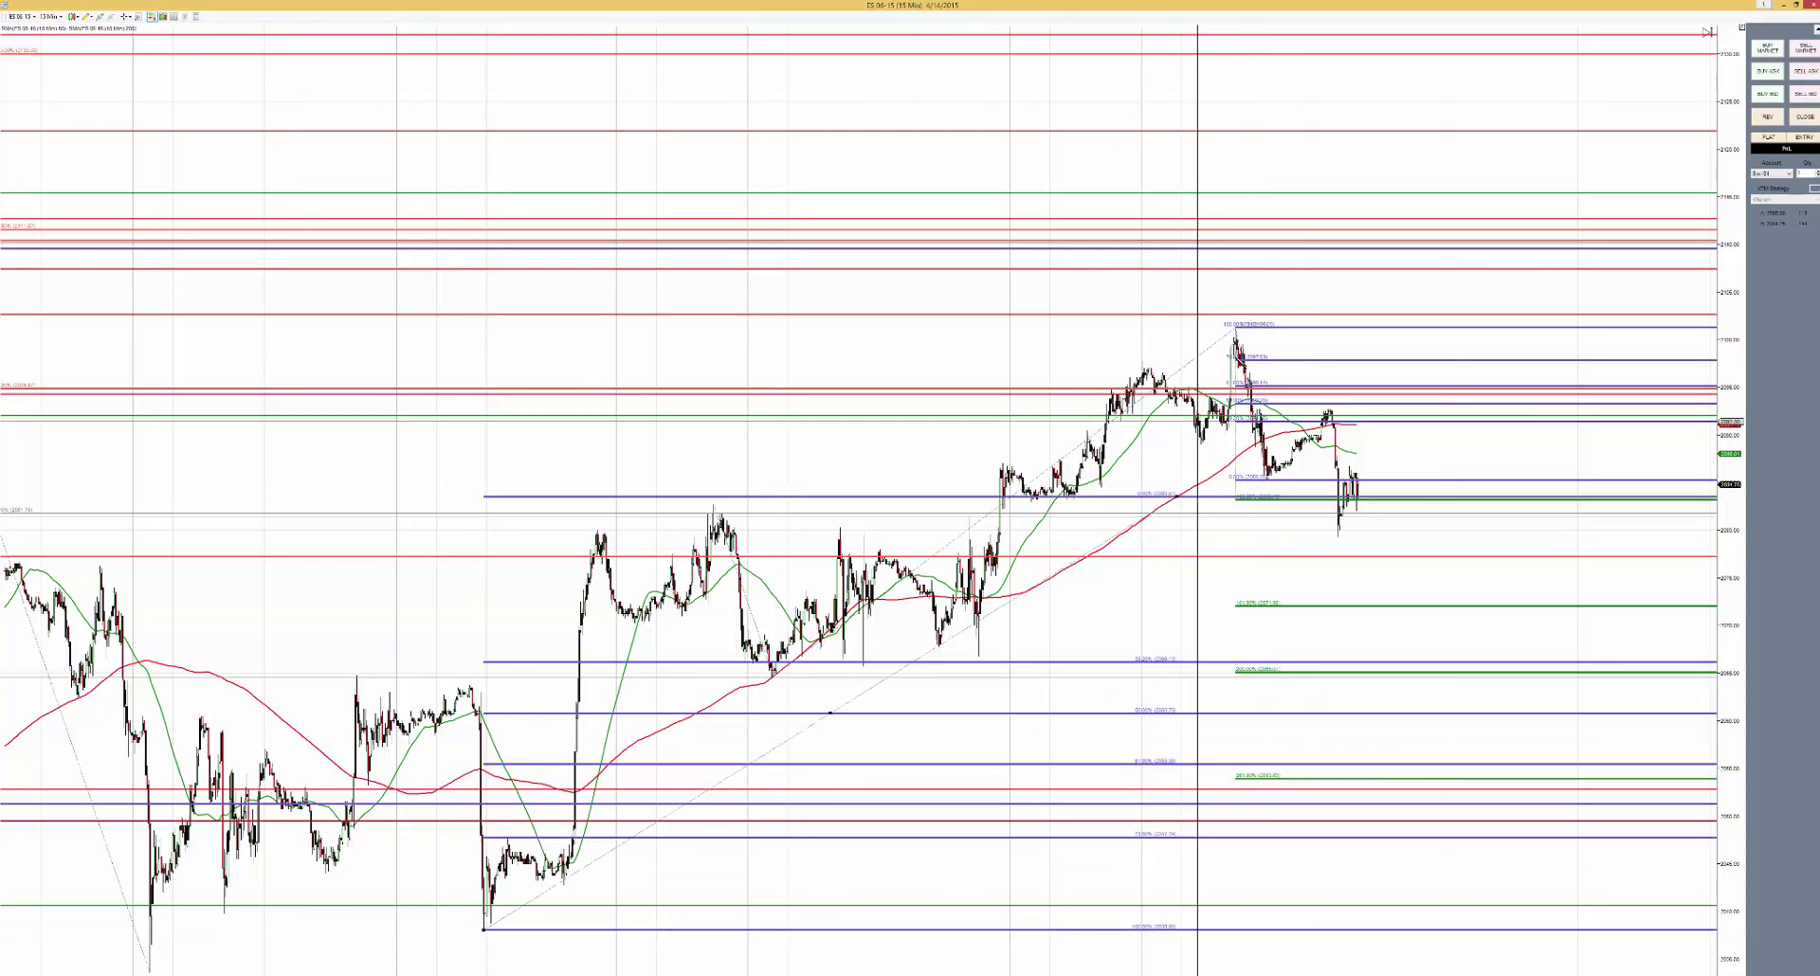
pyautogui.click(1237, 331)
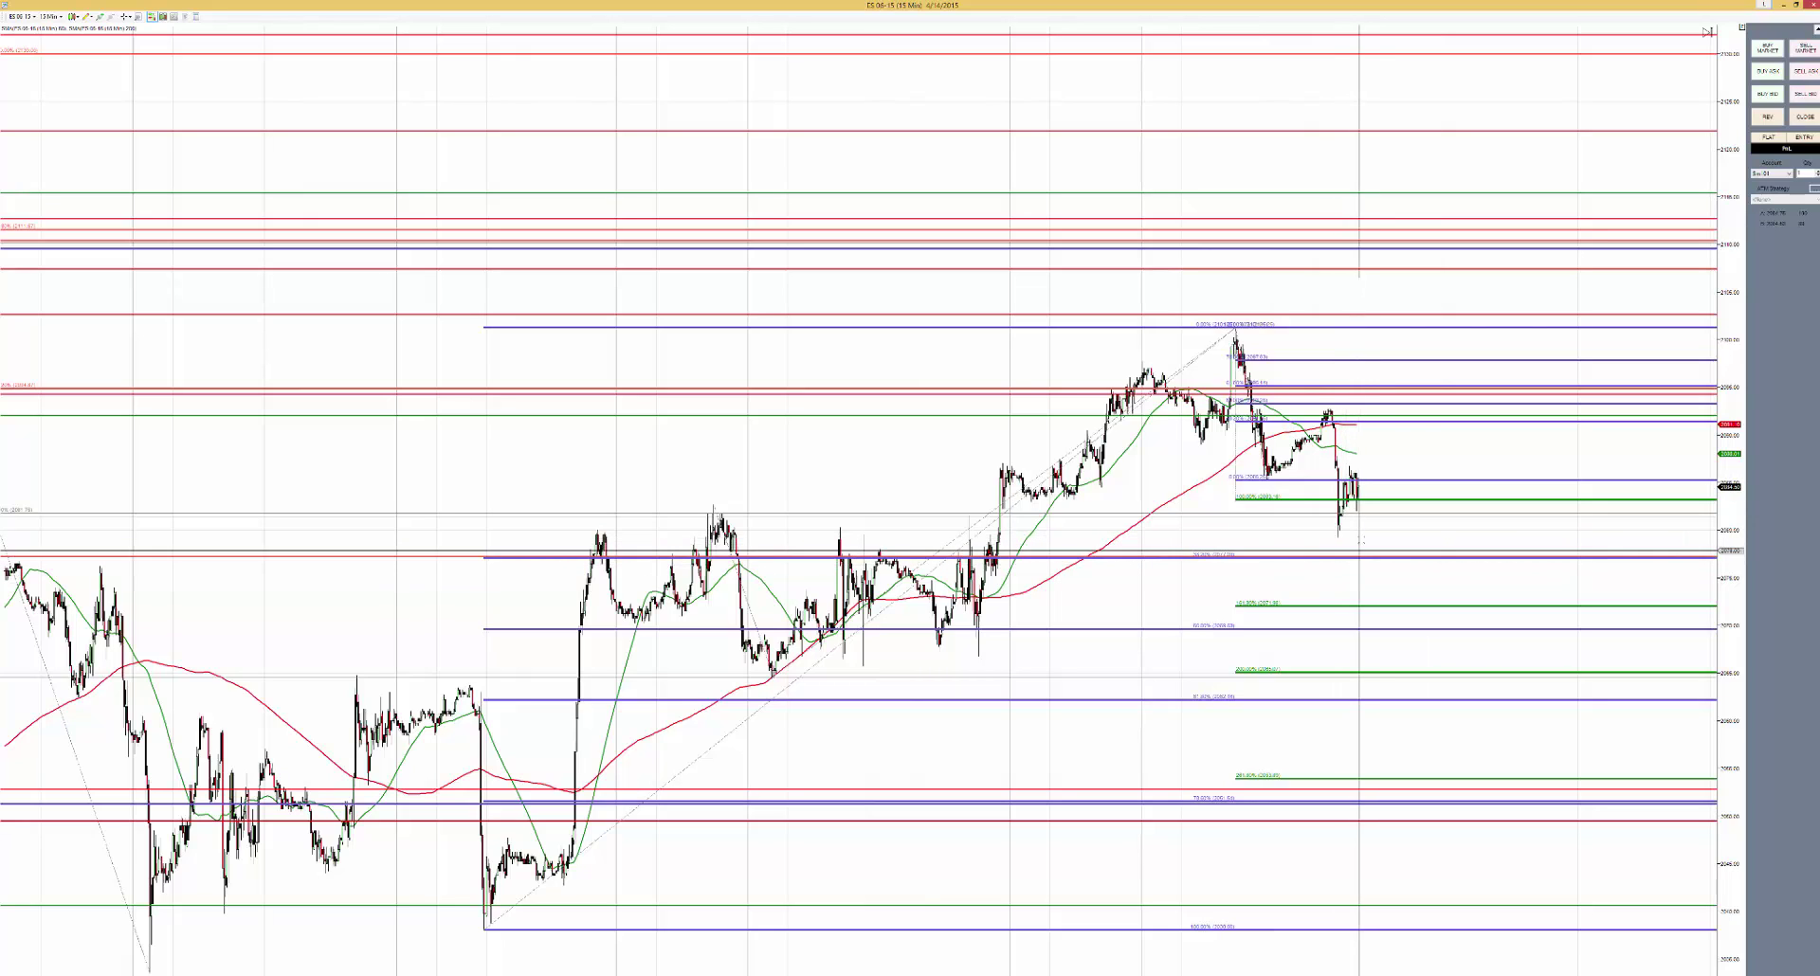
# Place a one-contract ES sell limit order above the latest price, at the red moving average, and return to the chart overview.
pyautogui.rightClick(1374, 427)
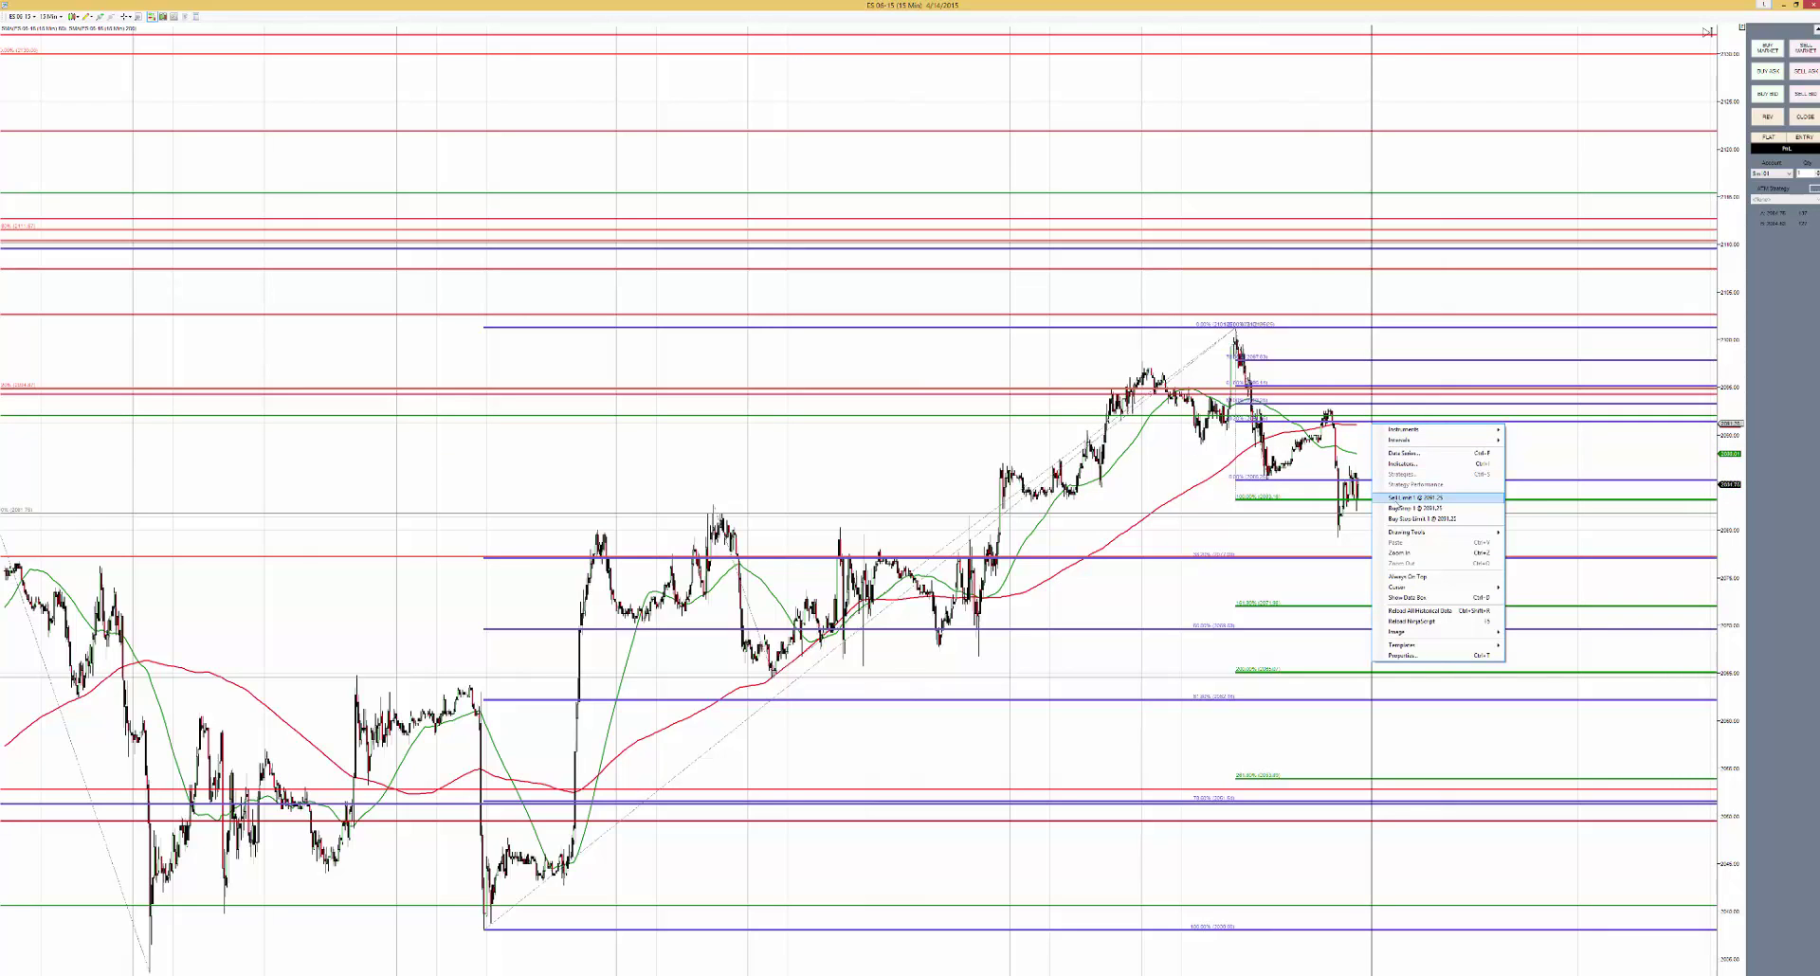
pyautogui.click(1401, 498)
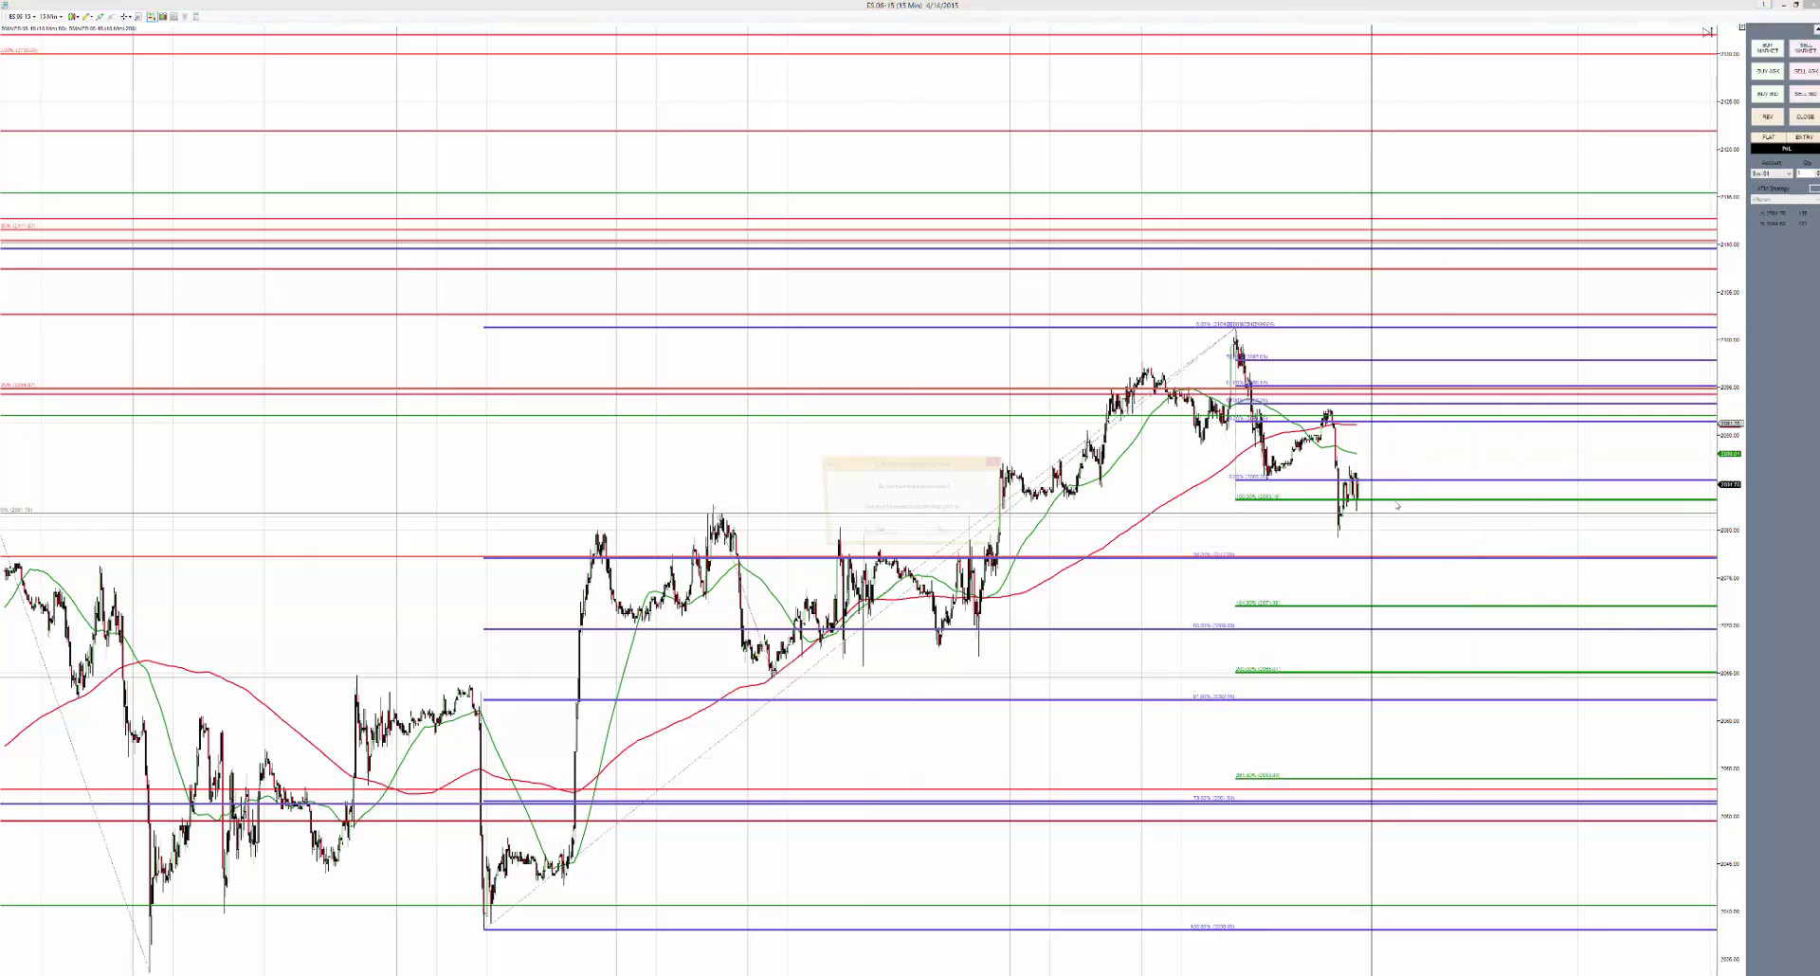
pyautogui.click(877, 535)
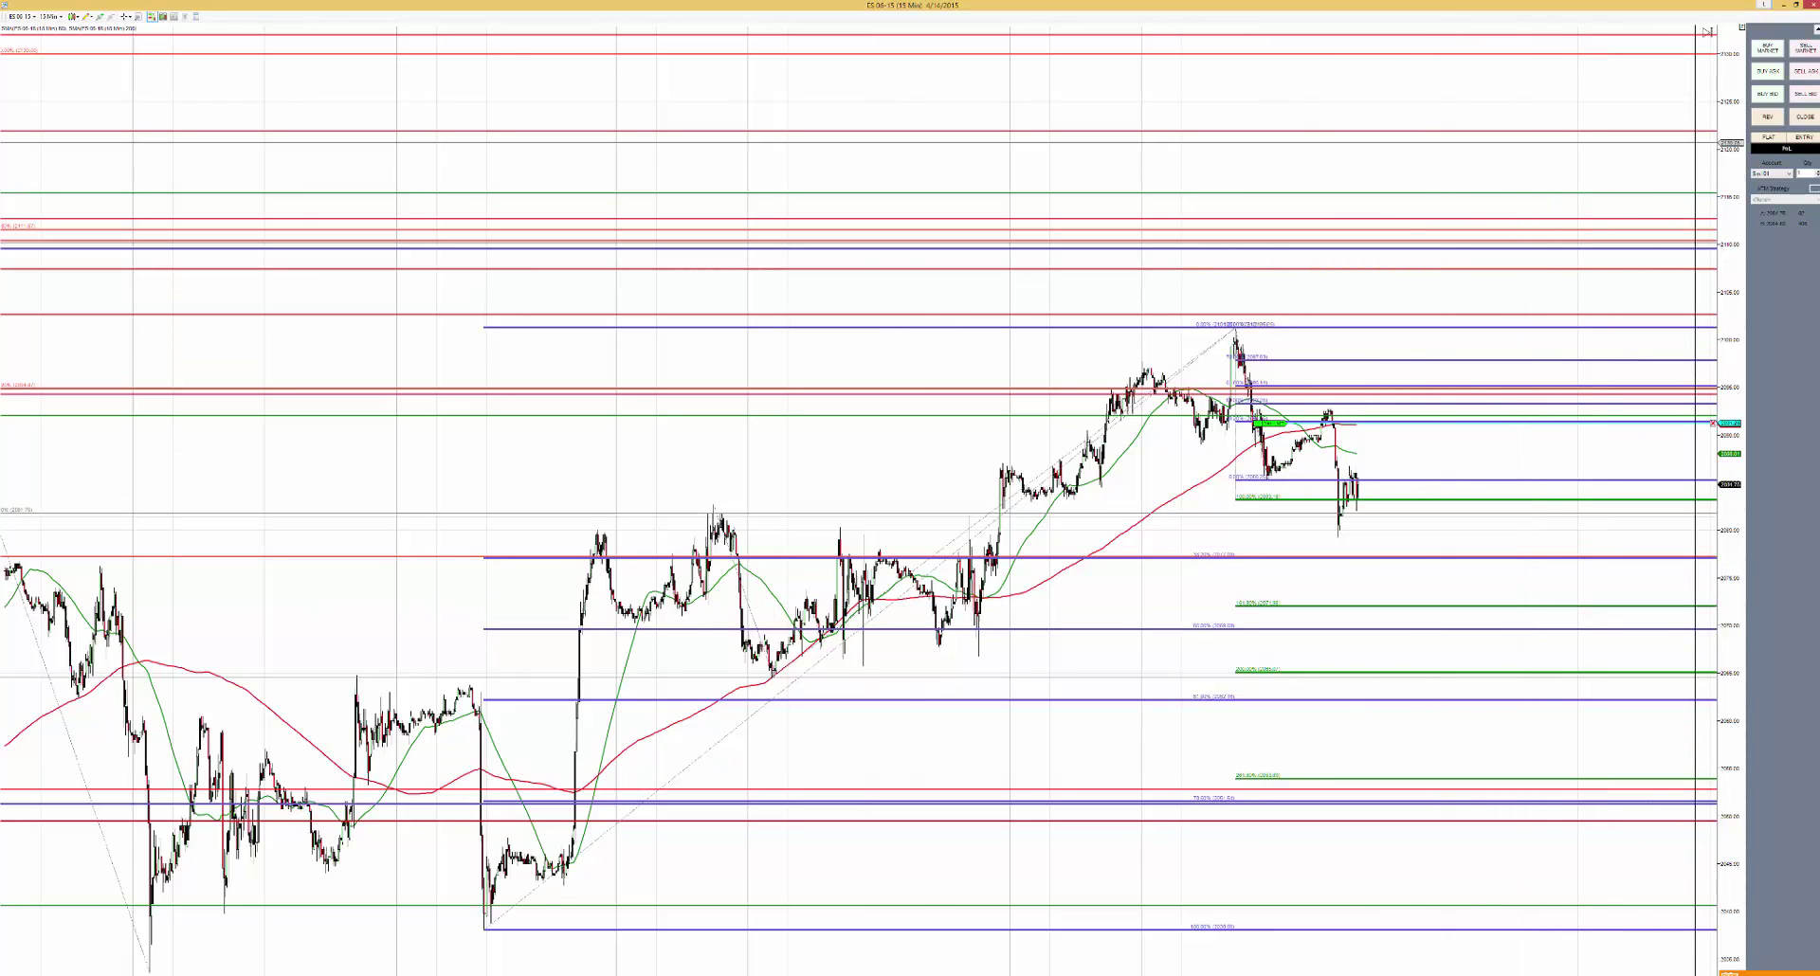
pyautogui.click(1797, 4)
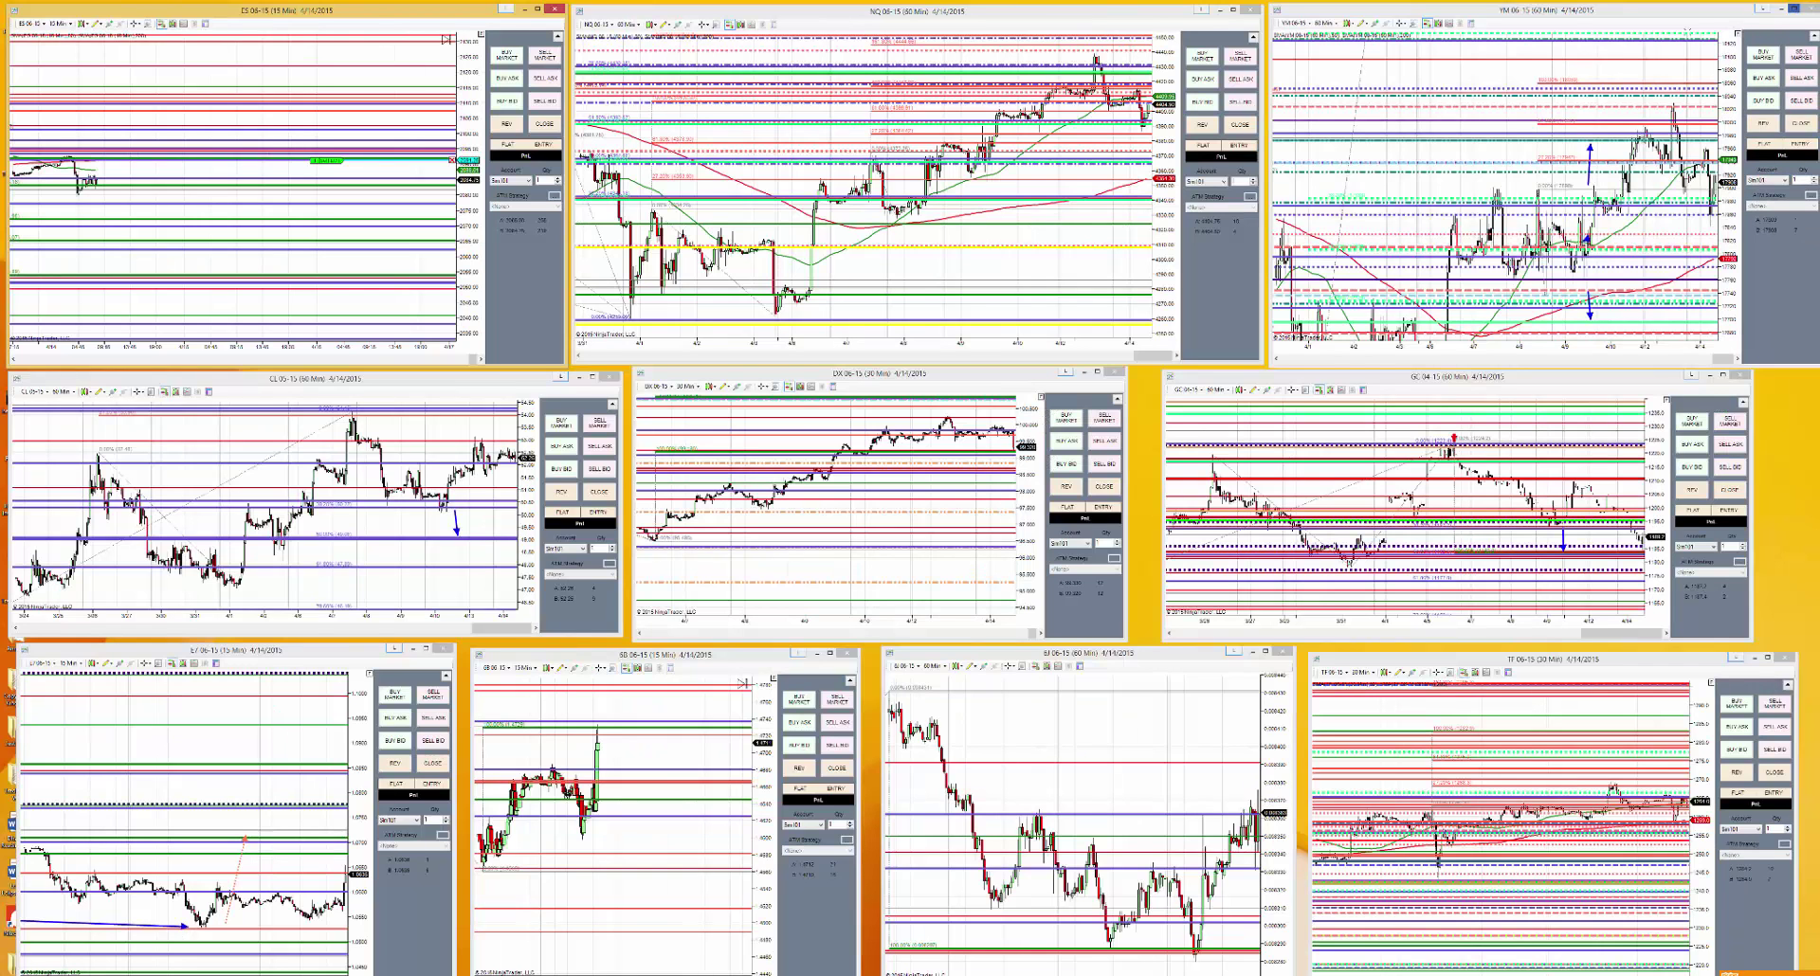
# On the enlarged YM 06-15 chart, draw a Fibonacci extension projecting the previous pullback down from the recent high, using the green-level template.
pyautogui.click(1785, 9)
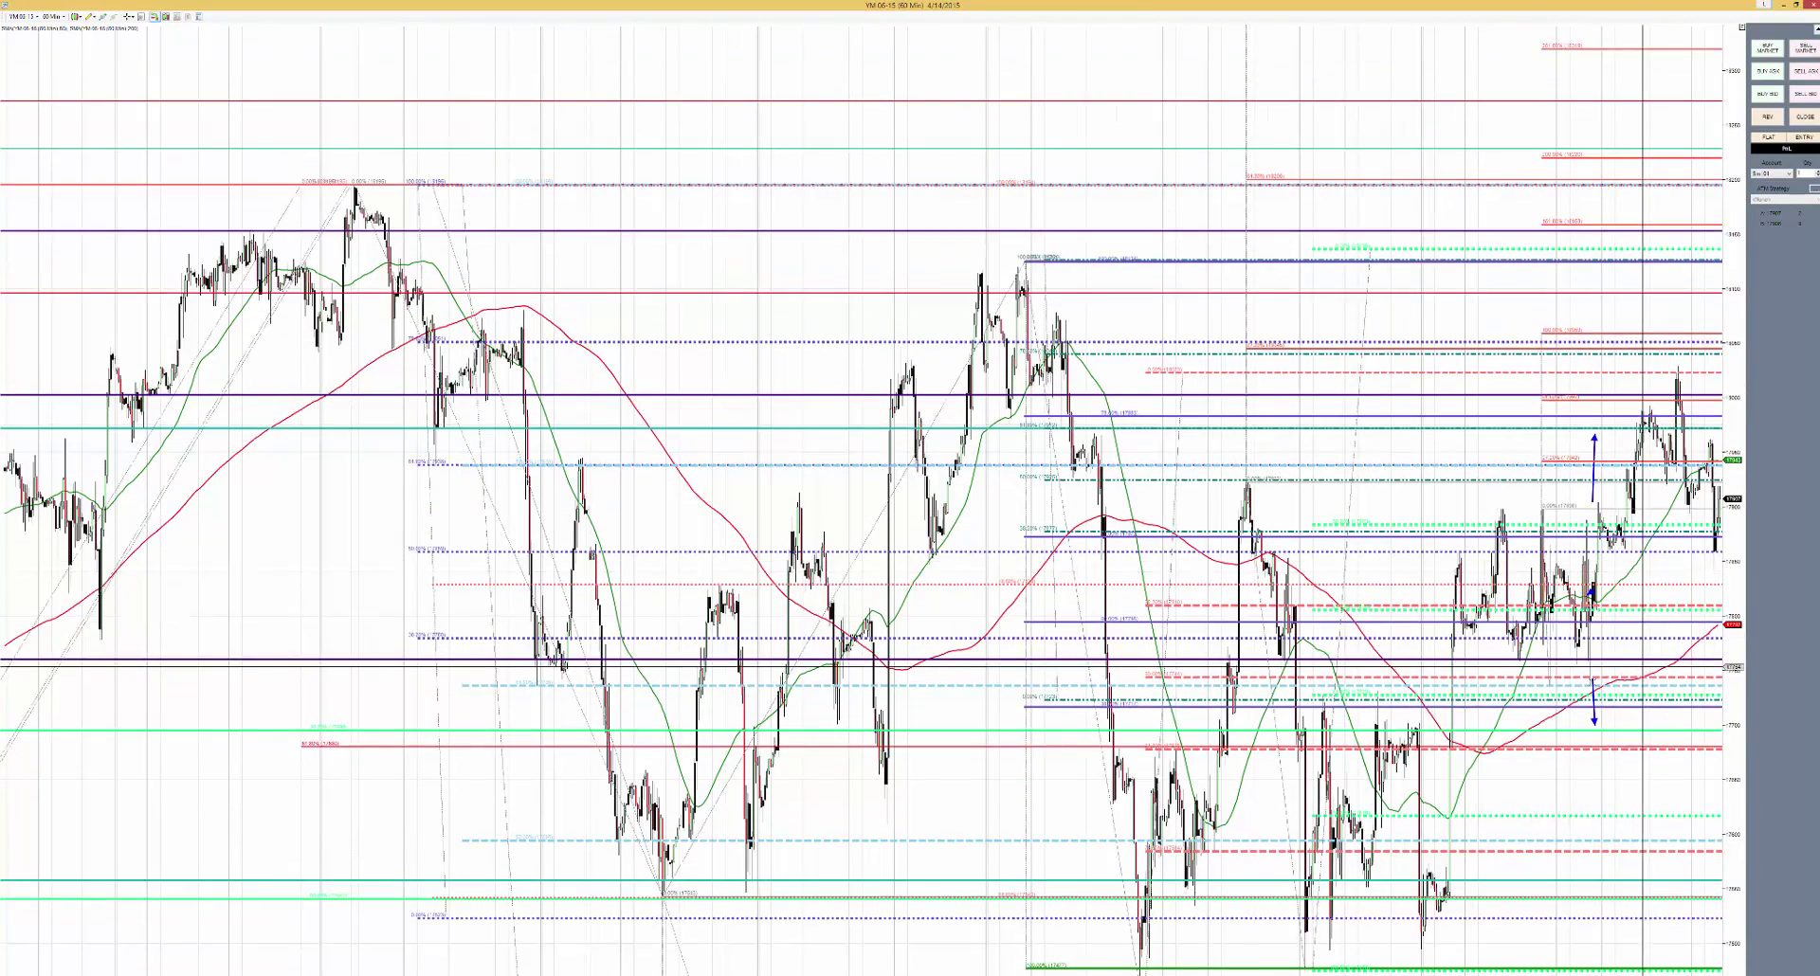
pyautogui.scroll(-5, 1545, 580)
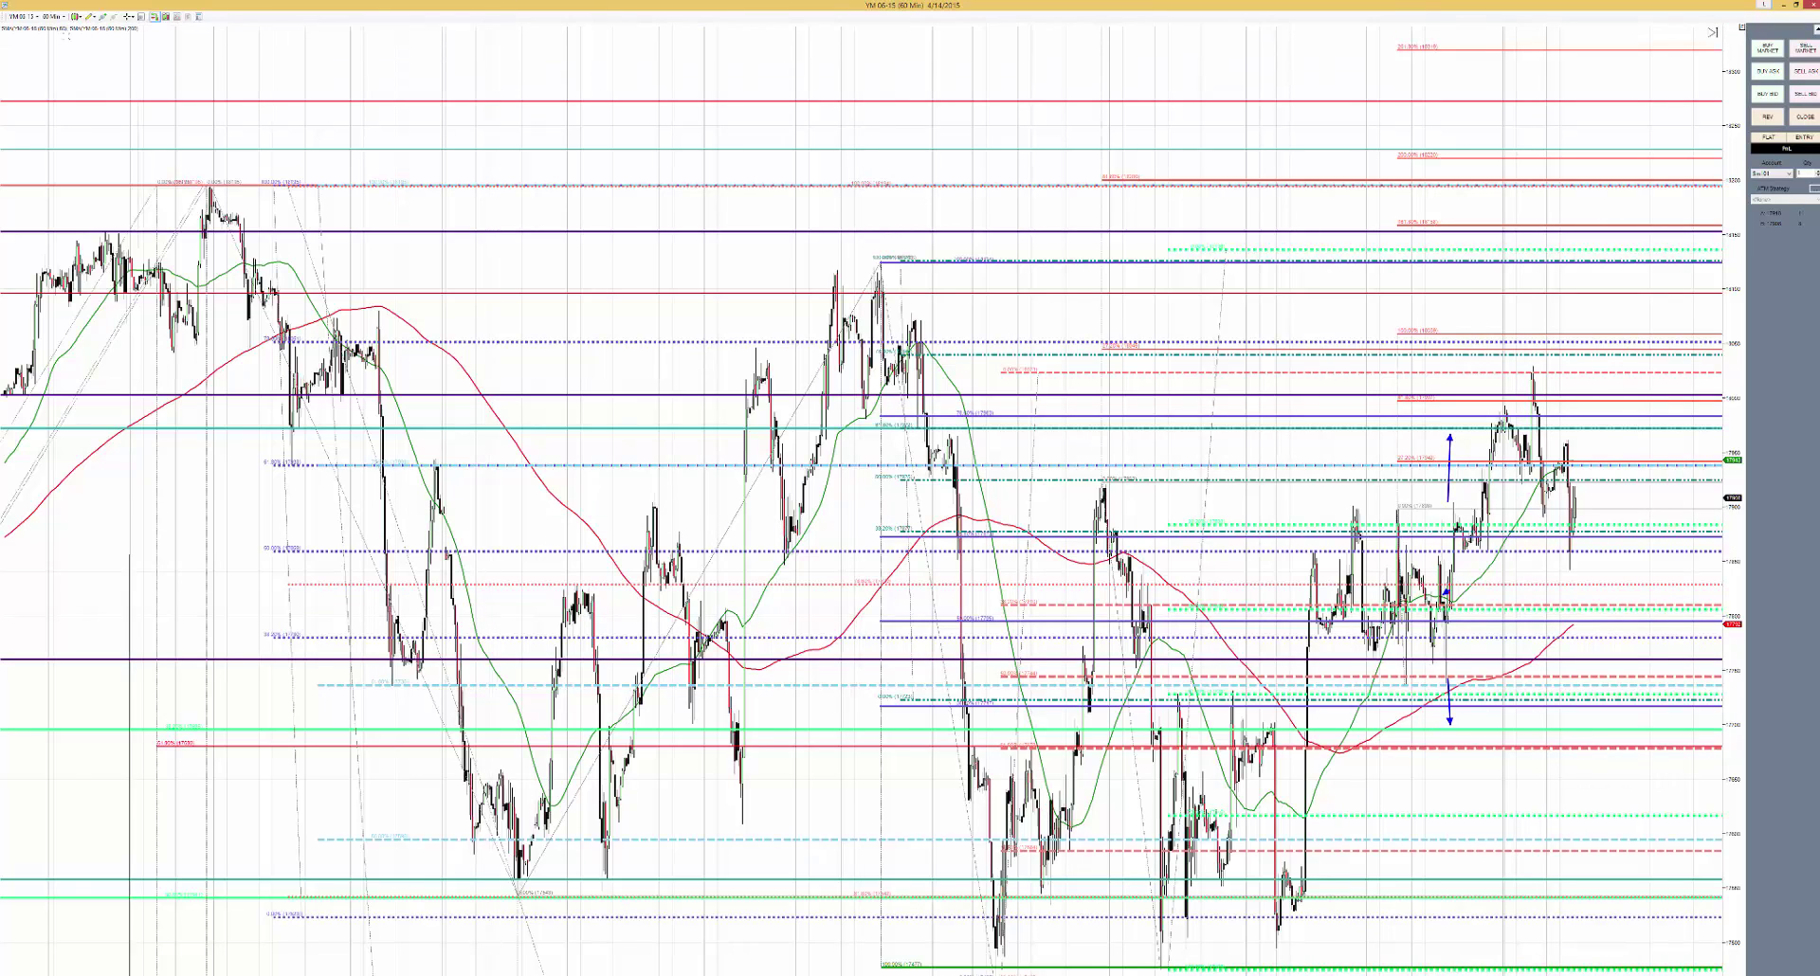
pyautogui.click(92, 16)
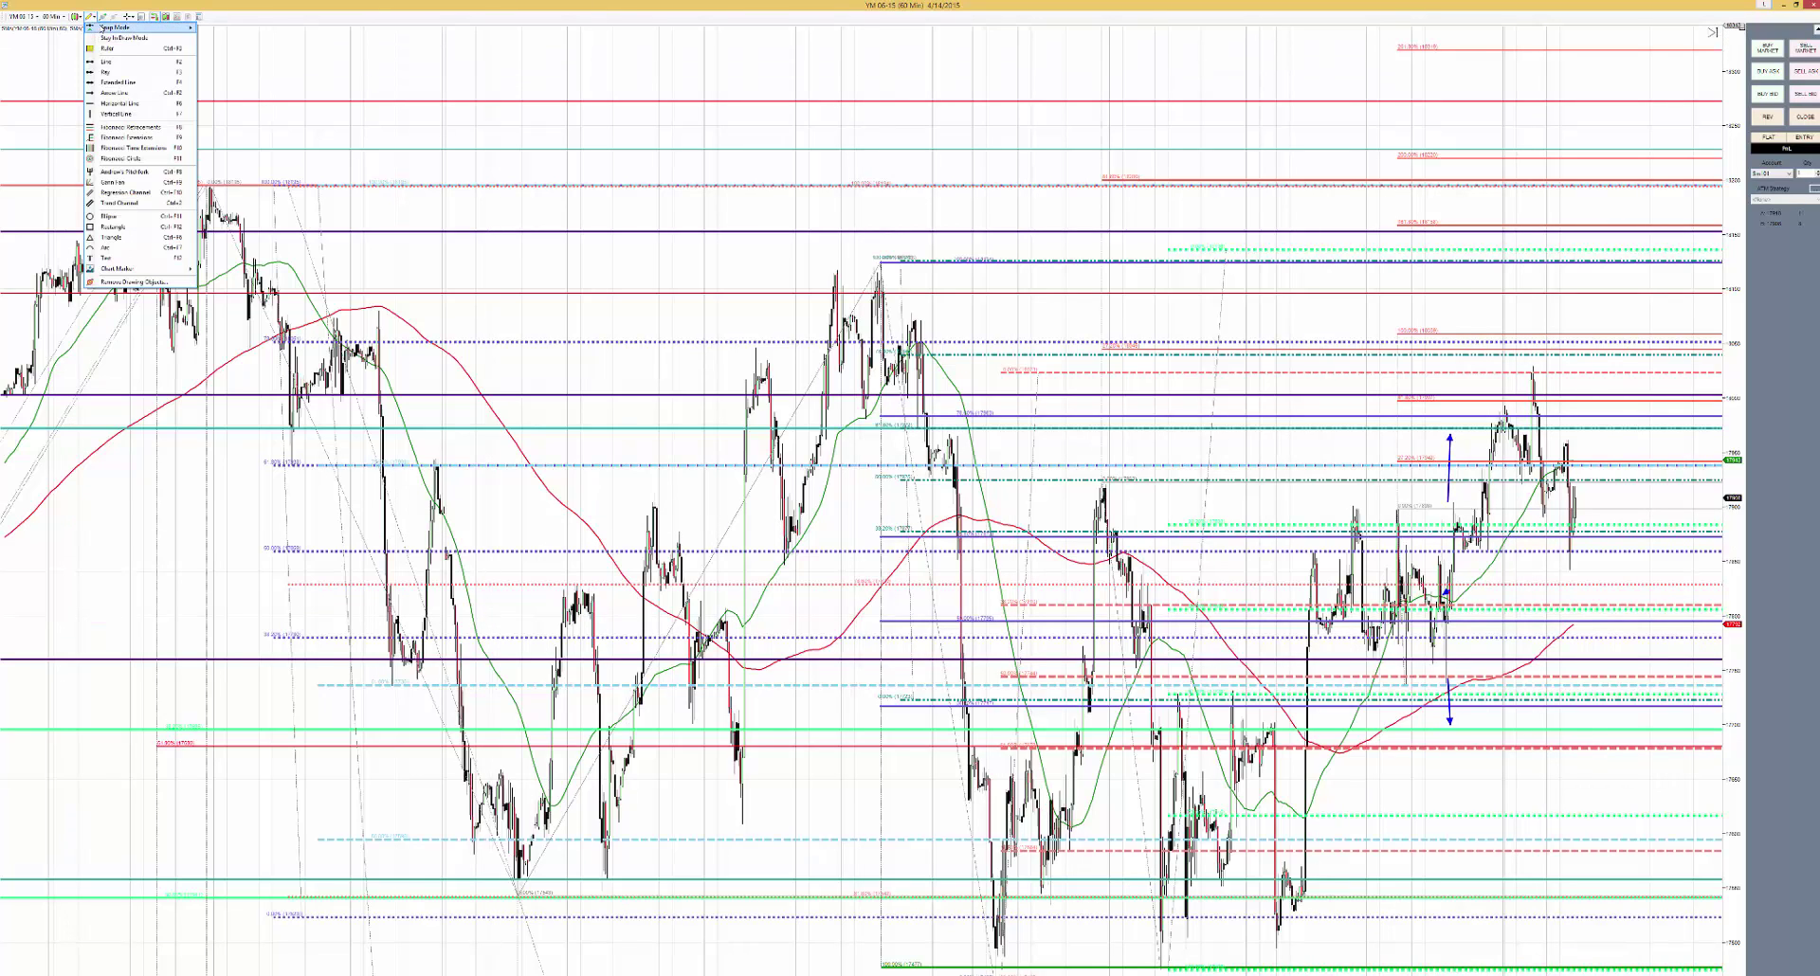
pyautogui.click(123, 140)
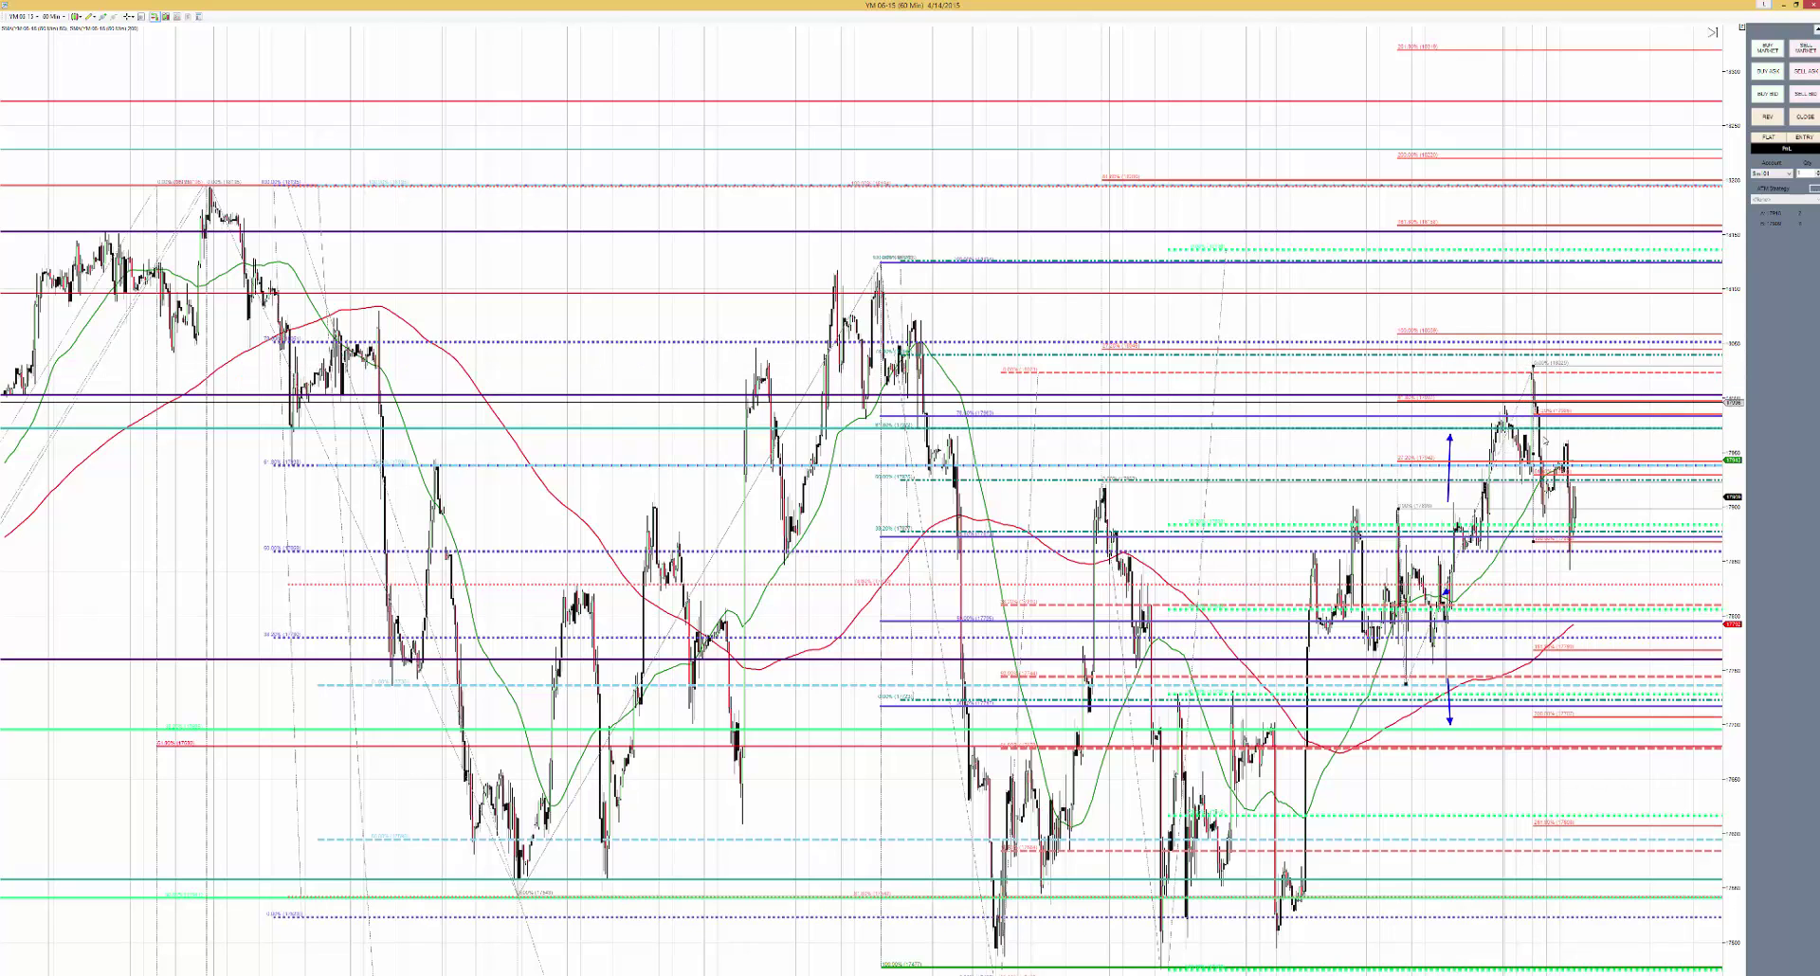
pyautogui.click(1564, 447)
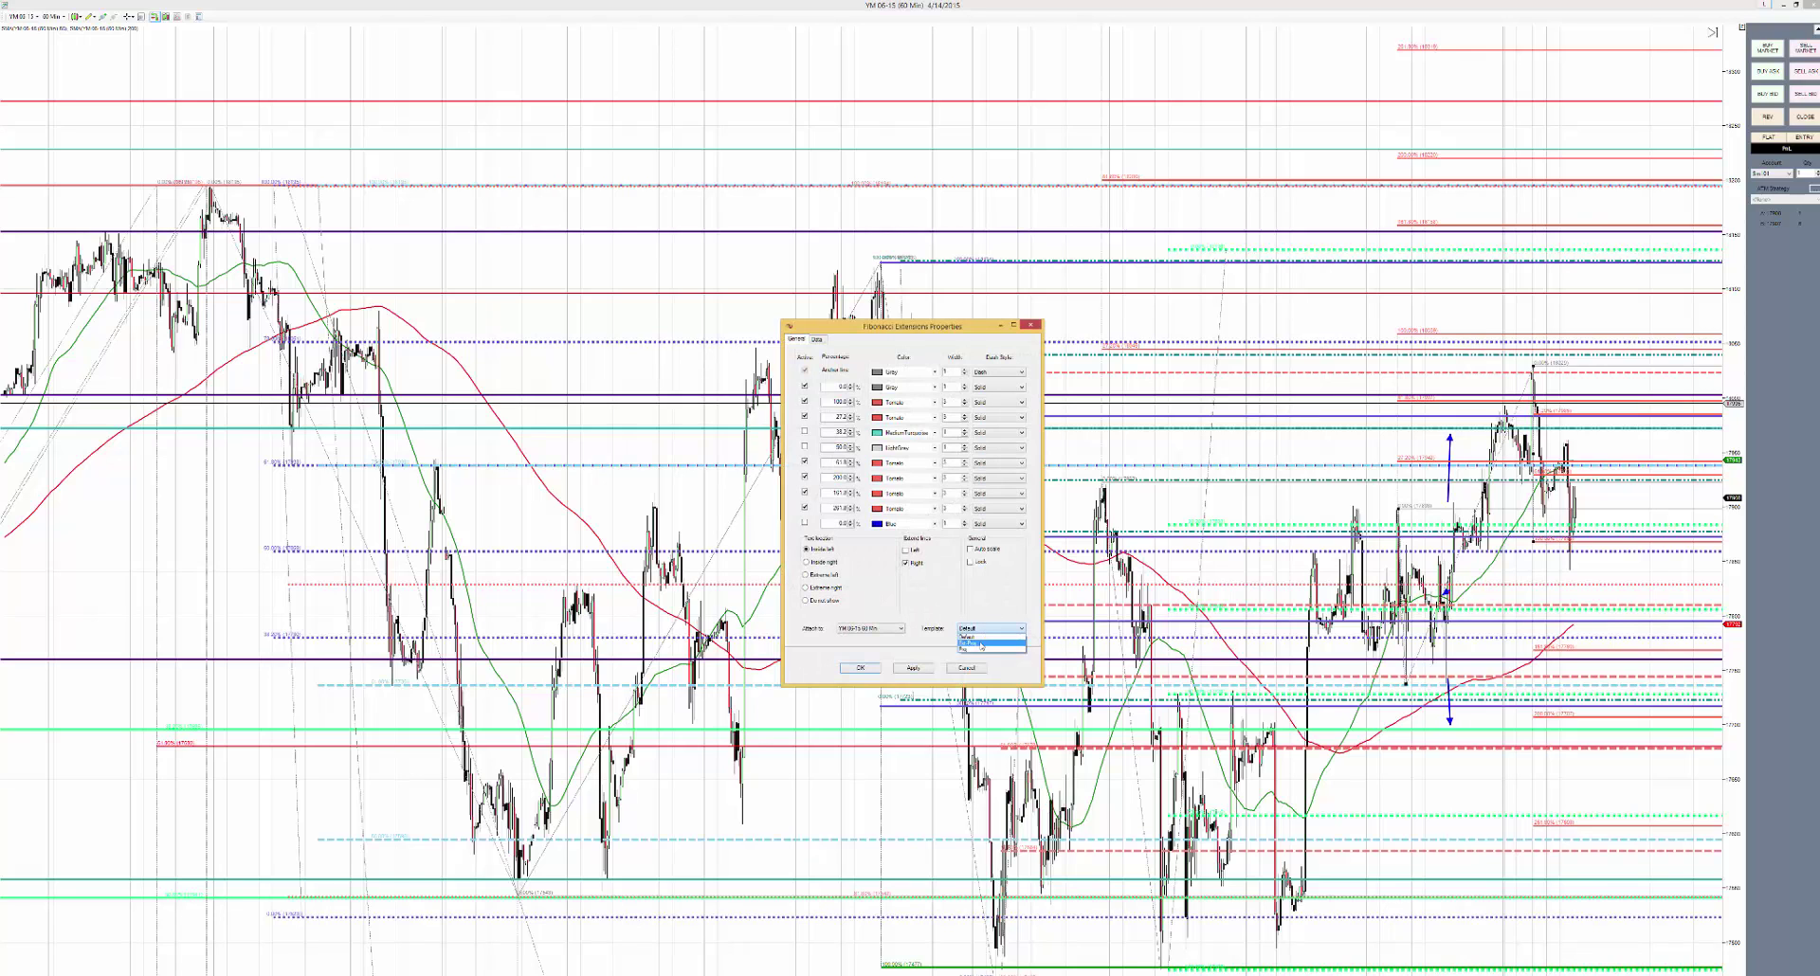
pyautogui.click(877, 666)
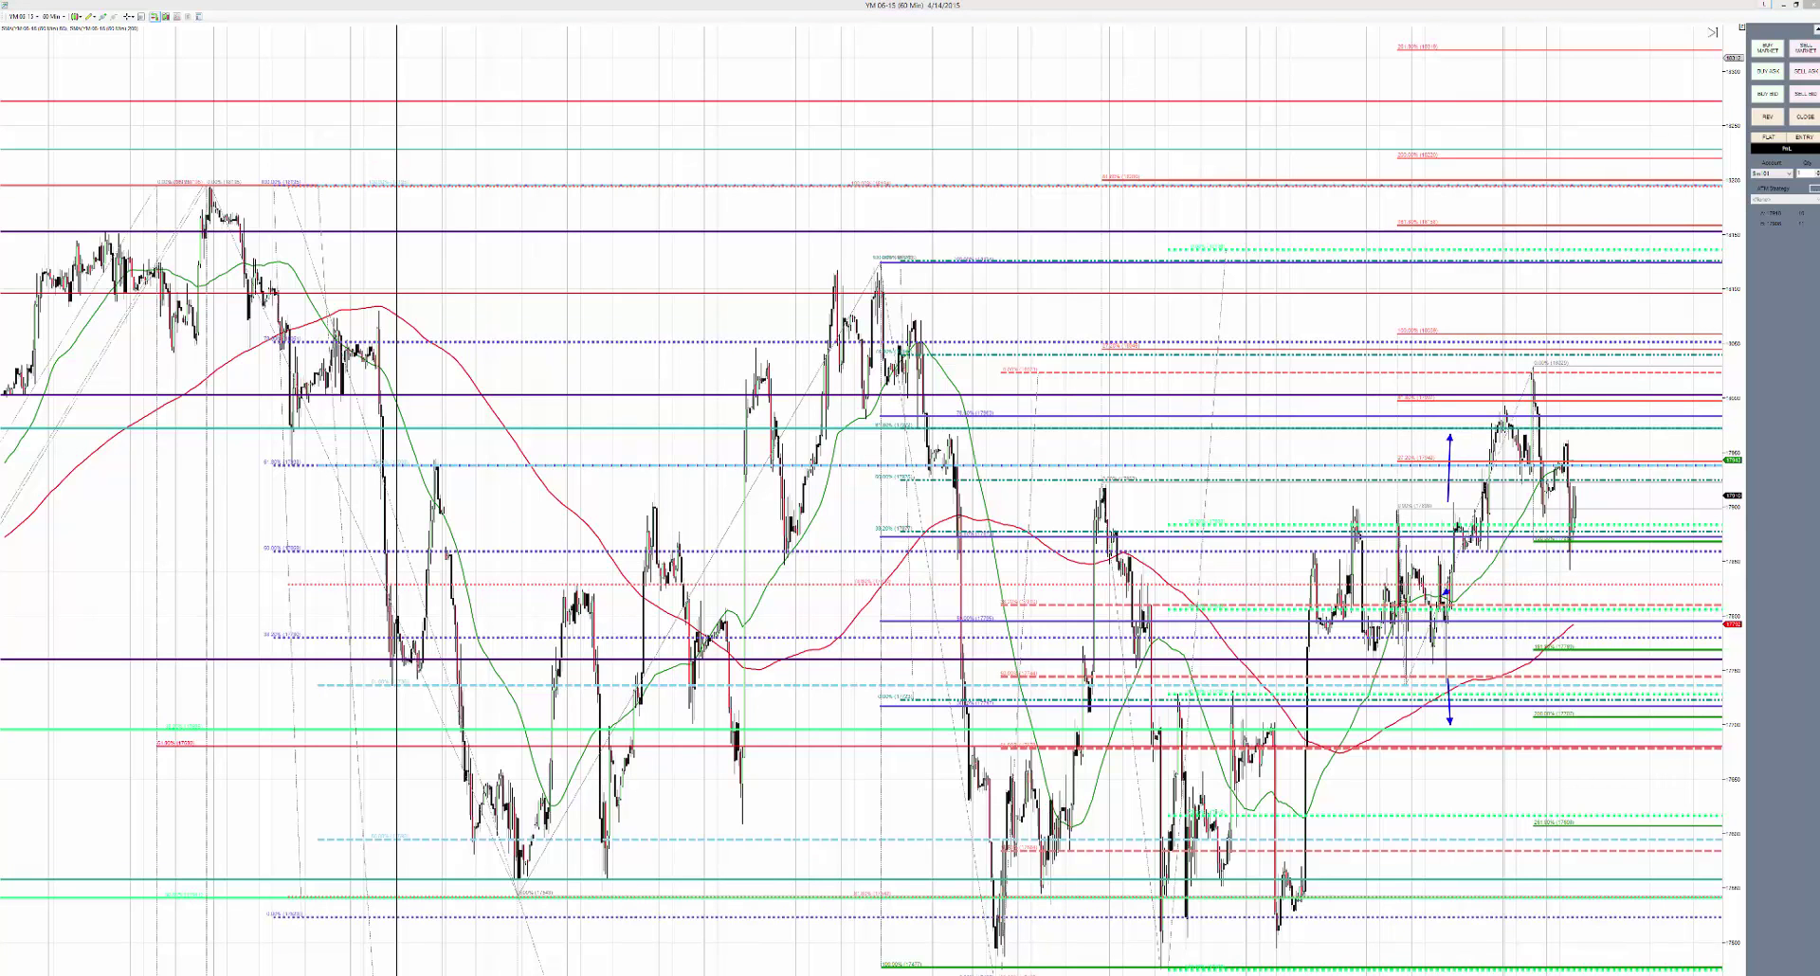
# Bring the second YM 06-15 chart onto this screen, maximize it and leave blank space after the latest bars.
pyautogui.moveTo(162, 10); pyautogui.dragTo(1018, 395)
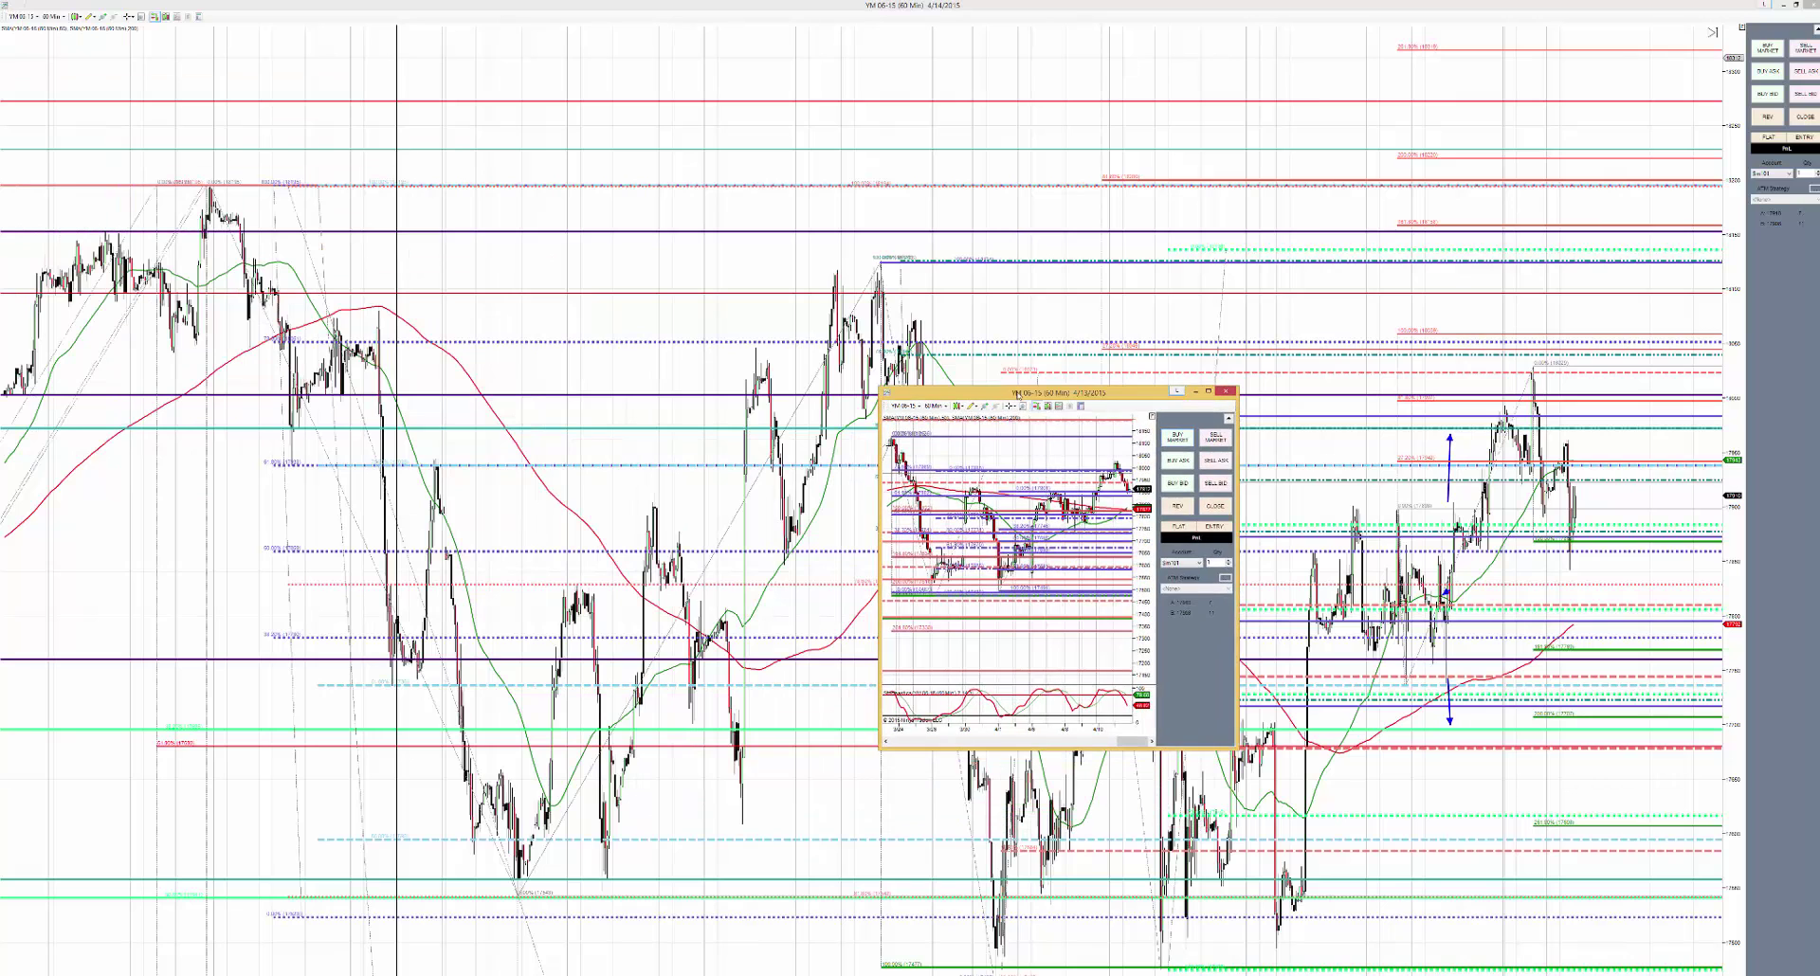
pyautogui.click(1207, 392)
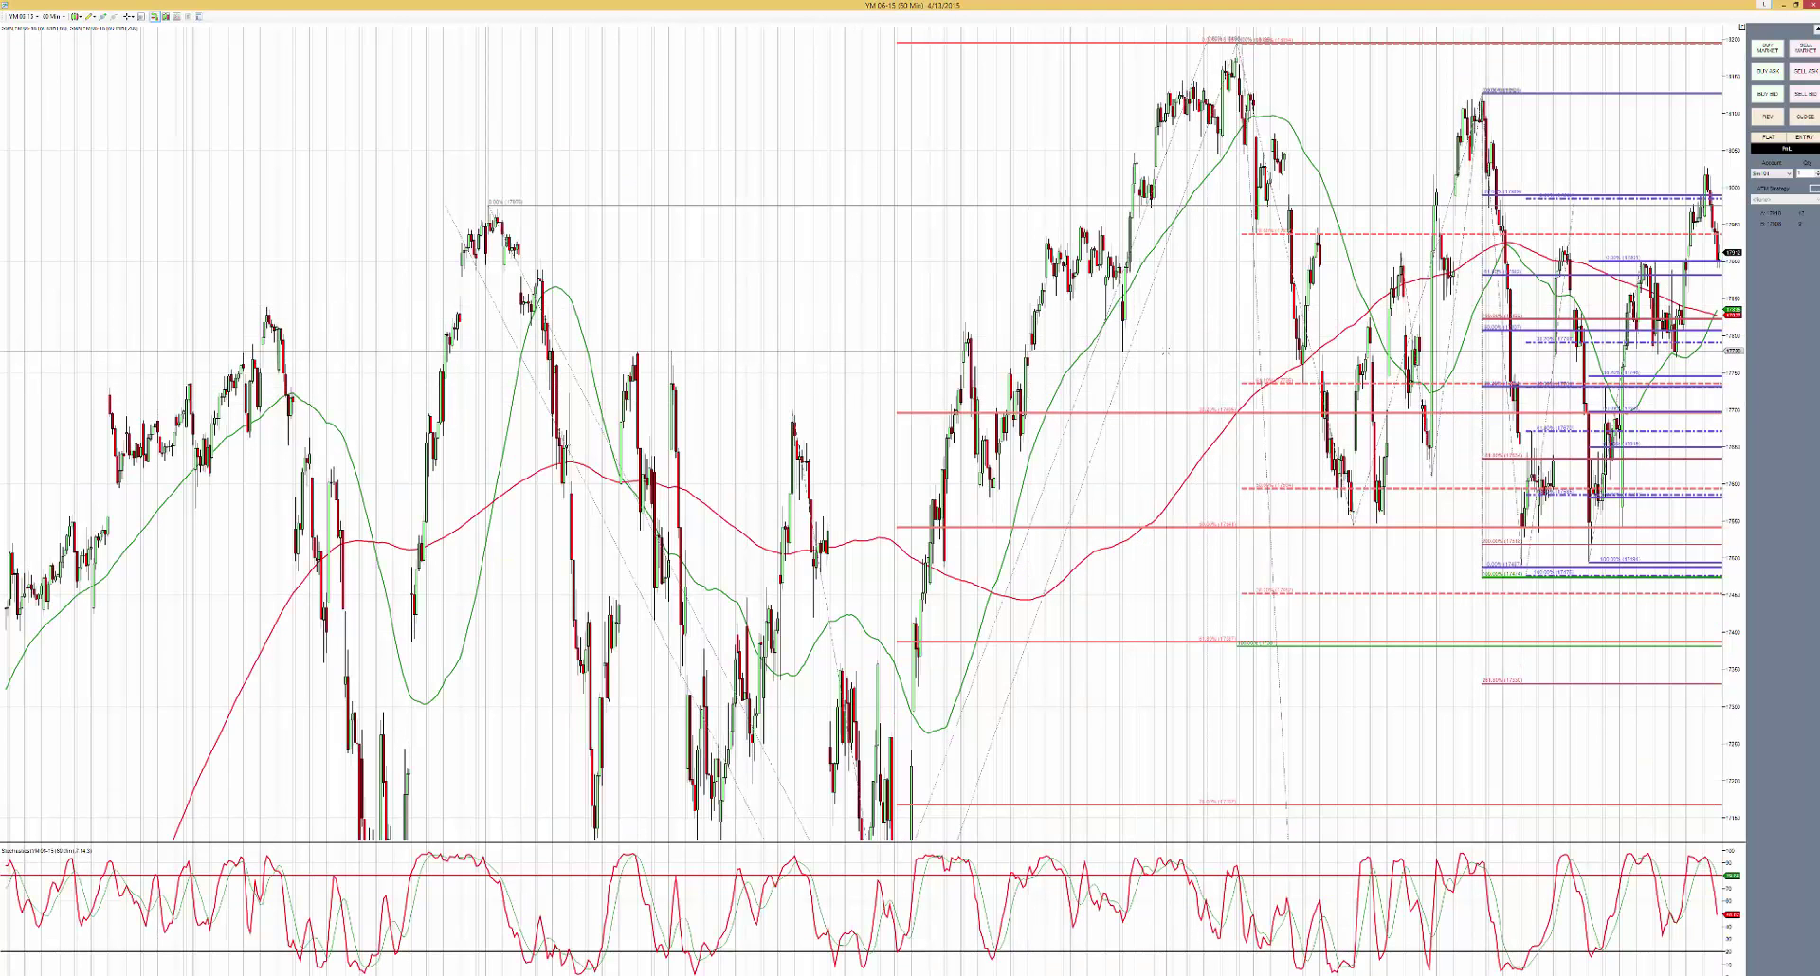
pyautogui.scroll(-3, 1043, 343)
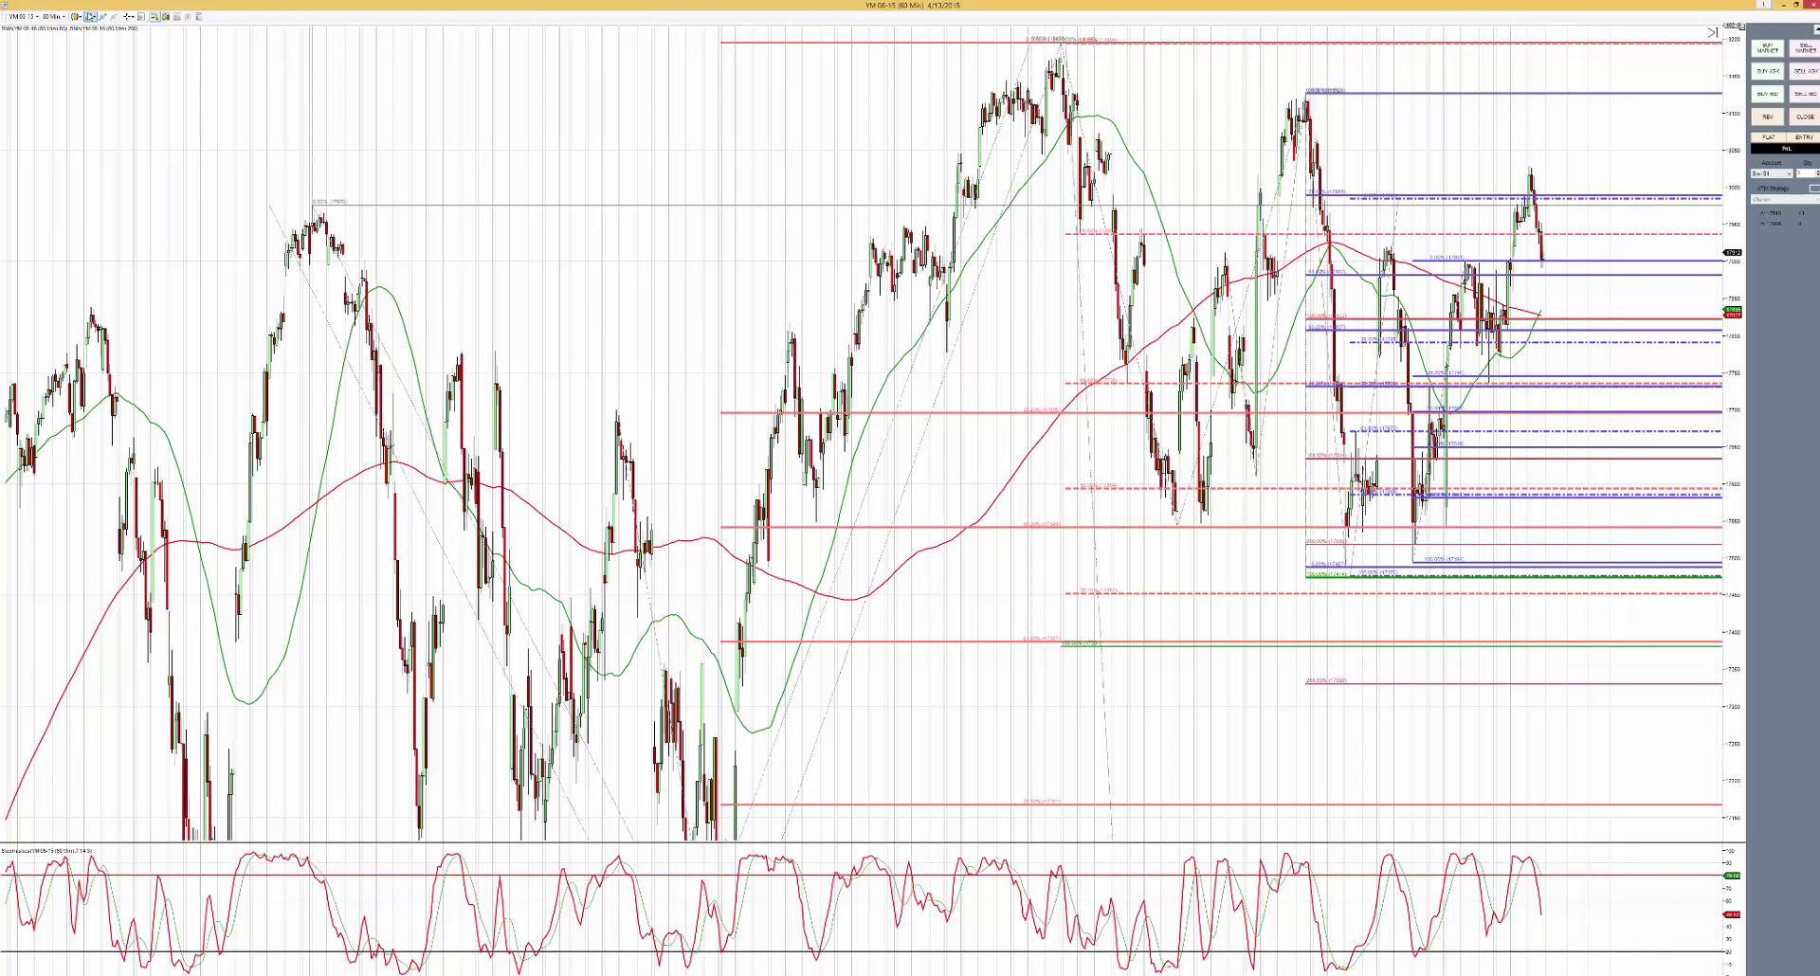
# Add the same green Fibonacci extension of the previous pullback from the recent high, and move the second YM chart window back off this screen.
pyautogui.click(92, 16)
pyautogui.click(128, 142)
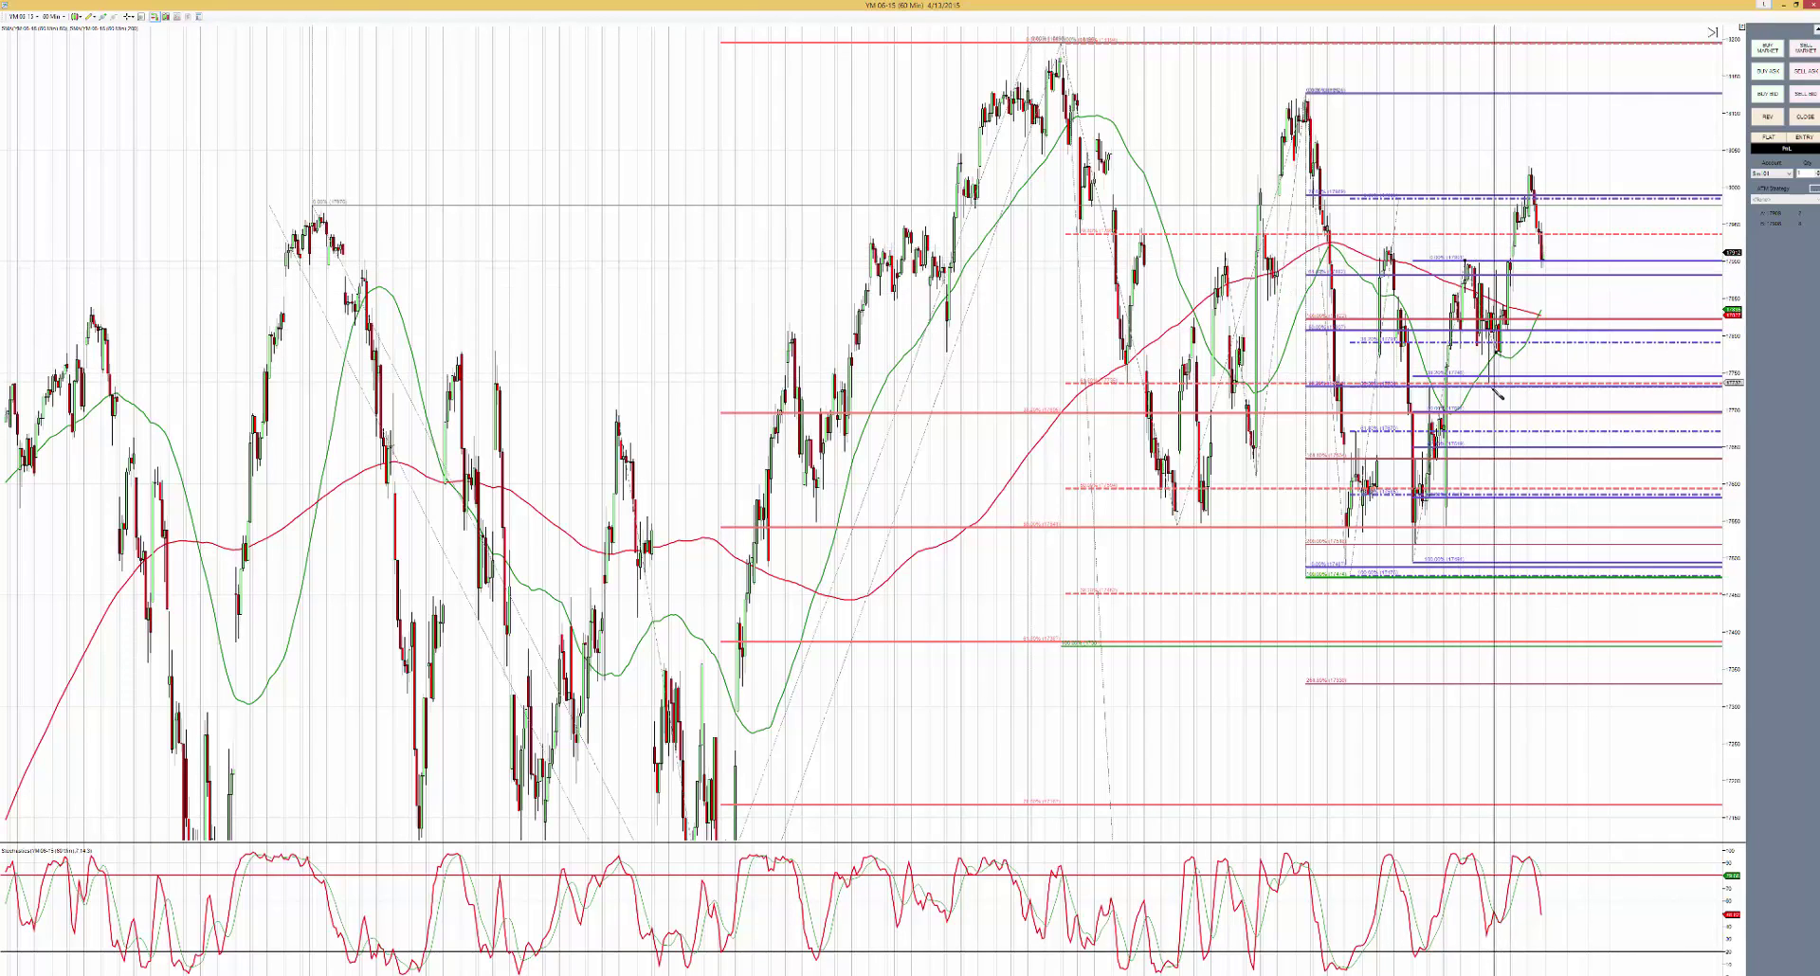
pyautogui.click(1491, 384)
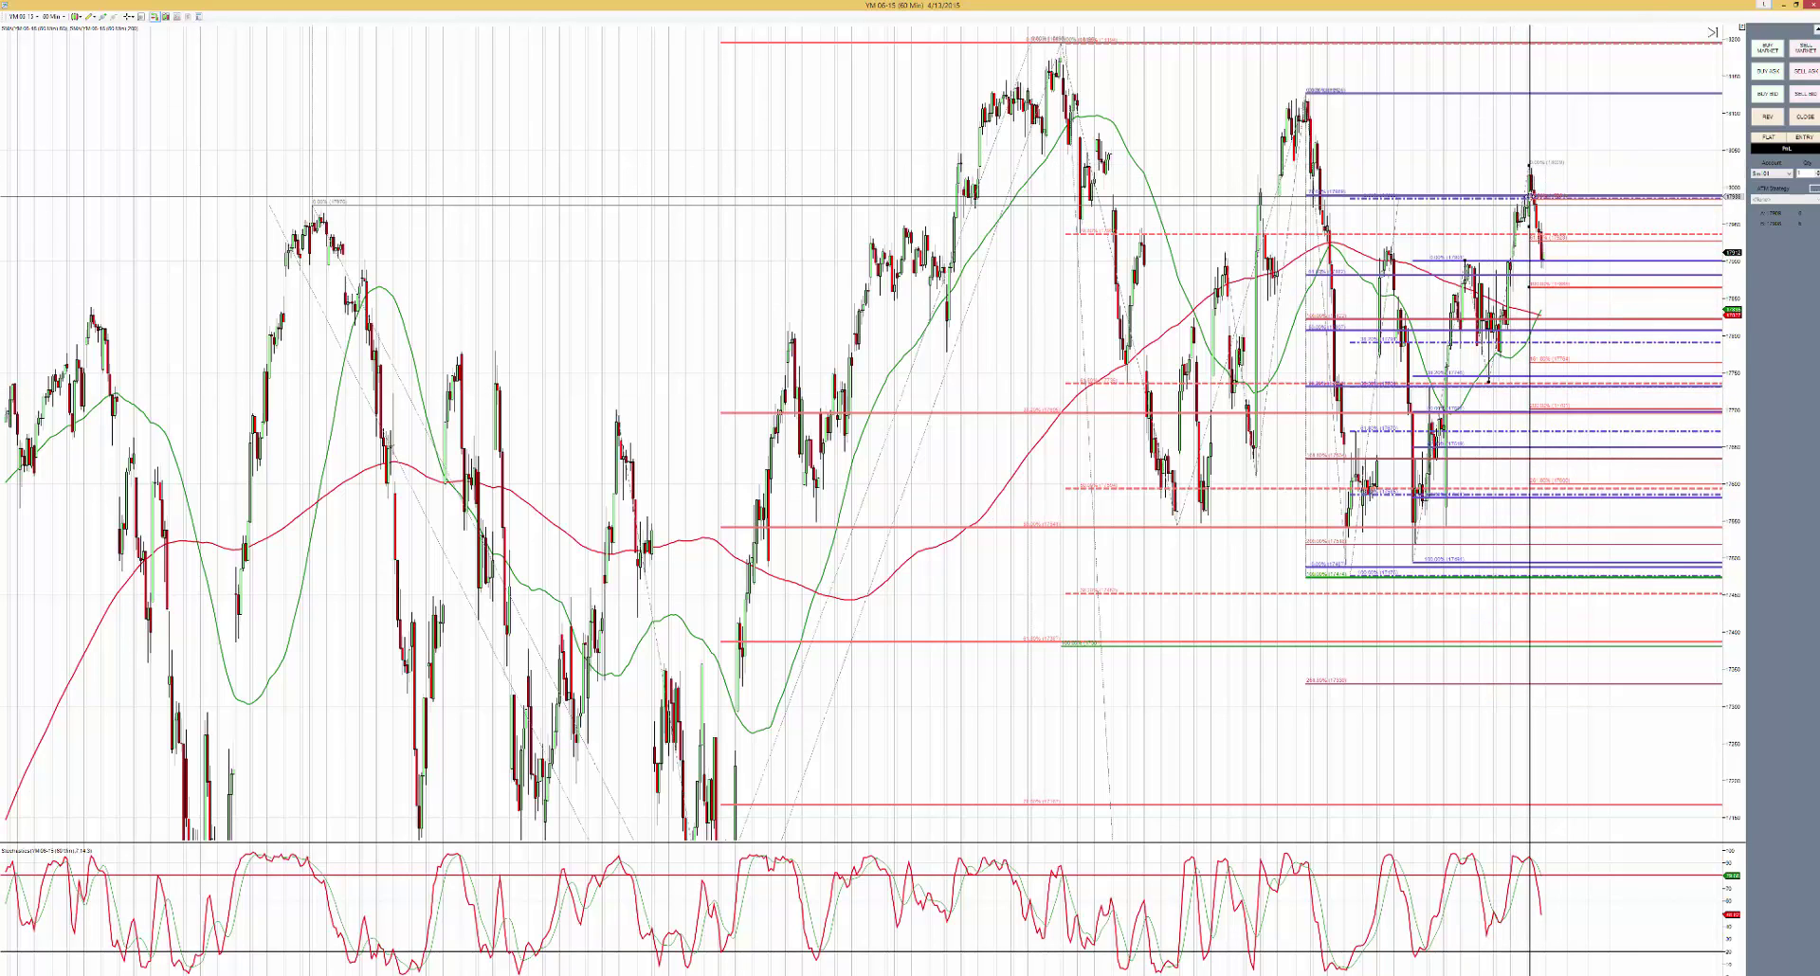
pyautogui.click(1559, 241)
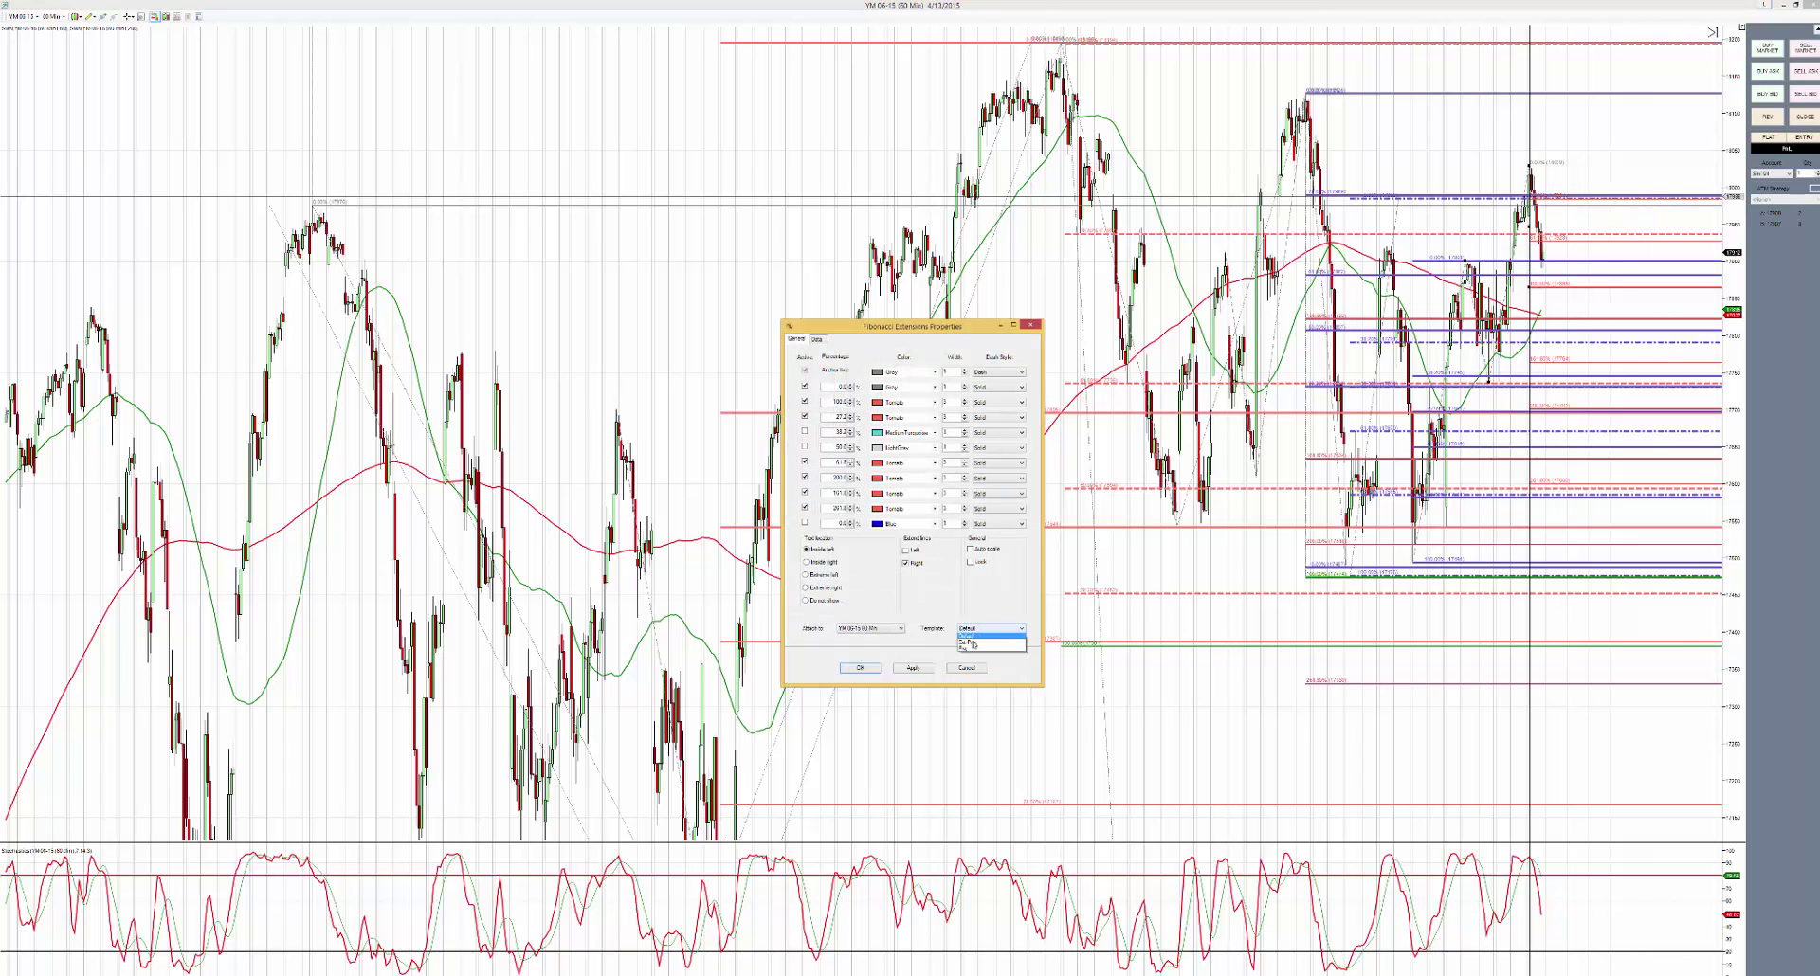
pyautogui.click(863, 669)
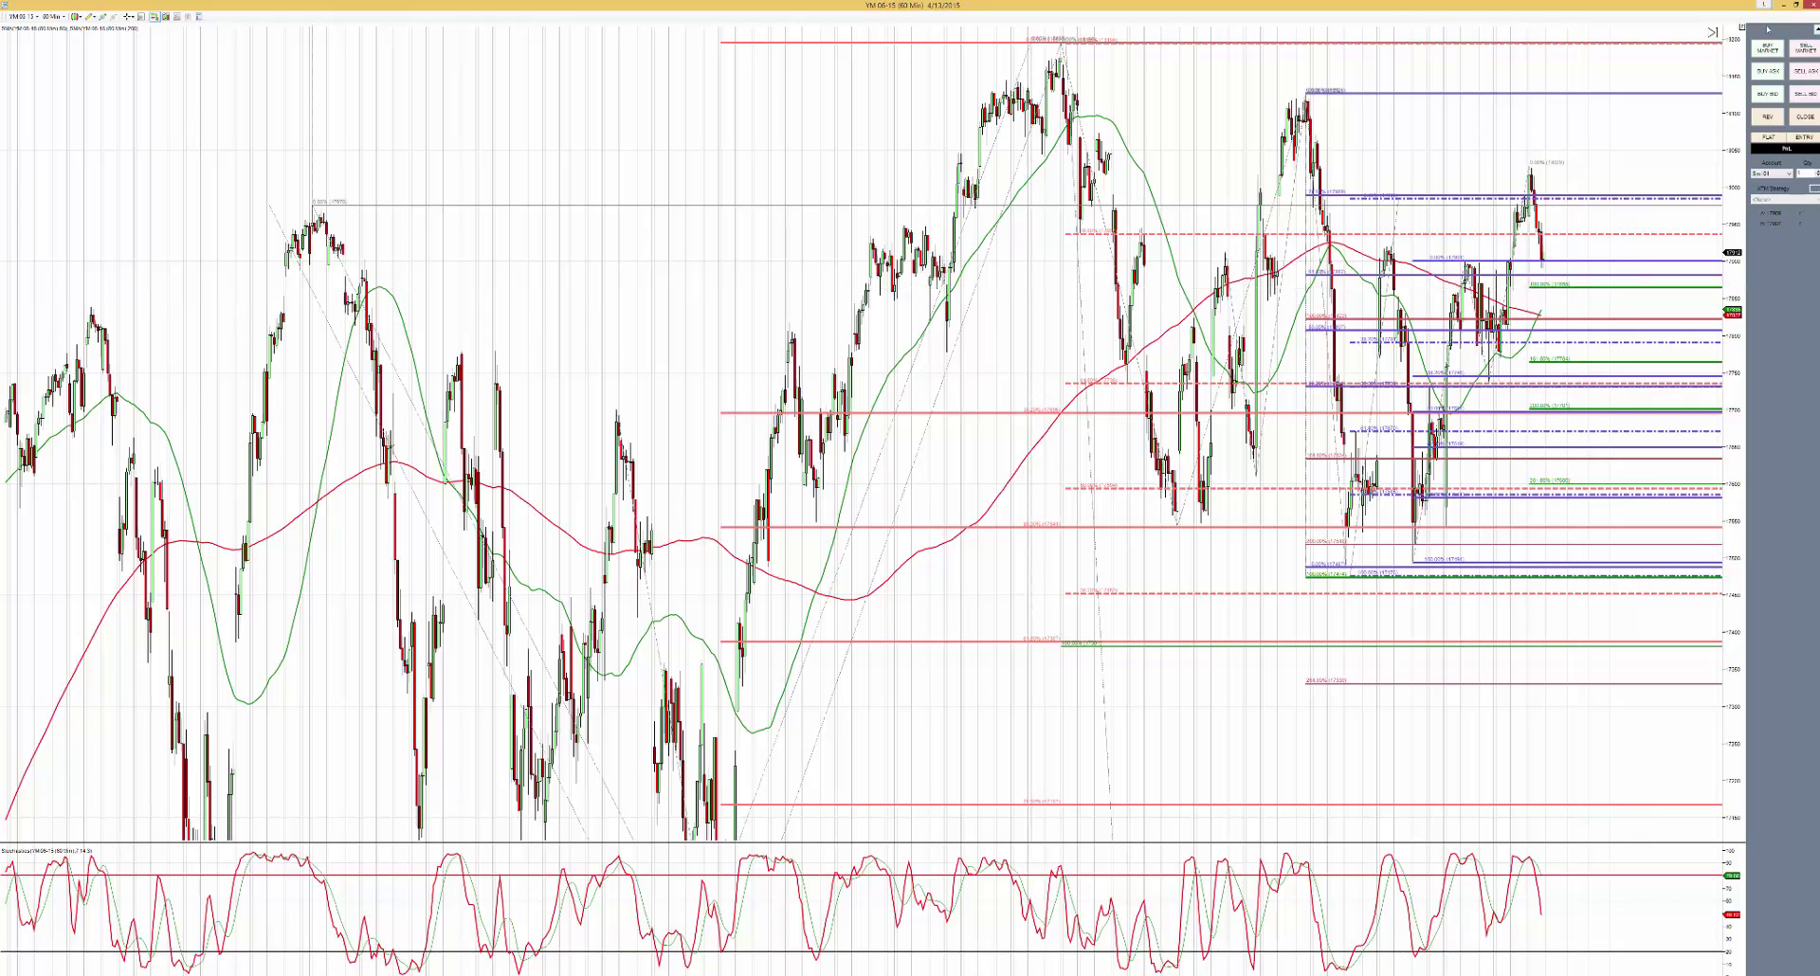
pyautogui.click(1796, 5)
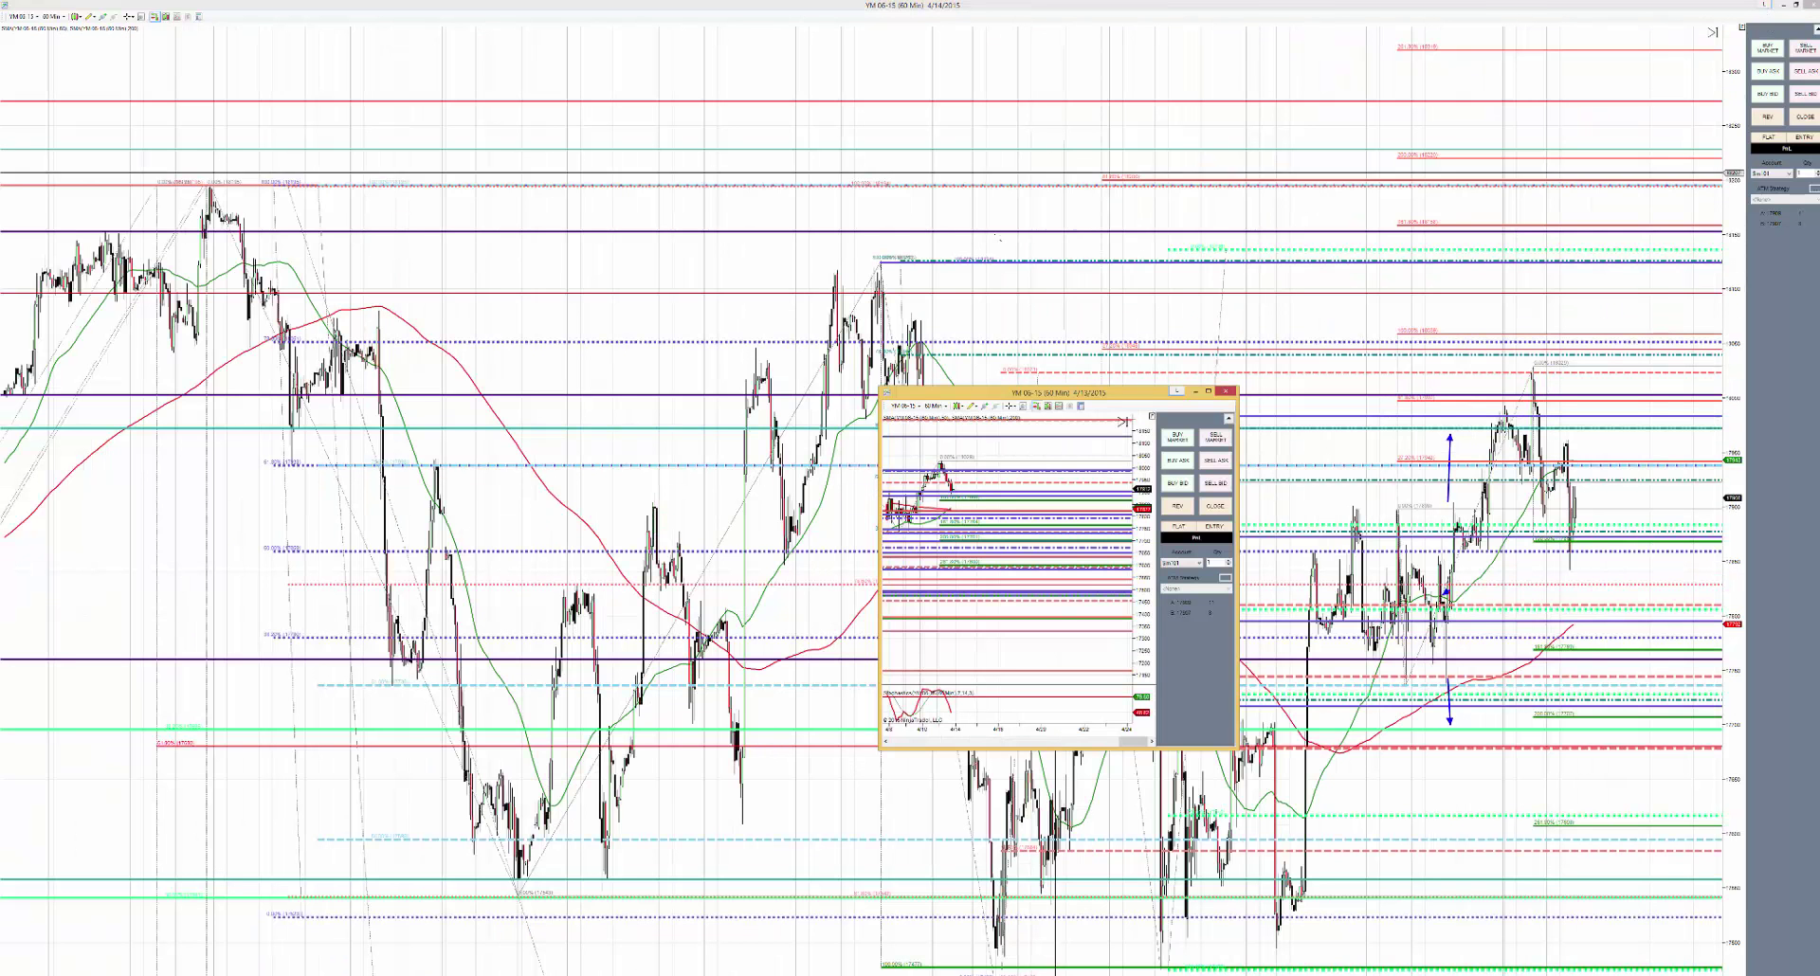
pyautogui.moveTo(986, 399); pyautogui.dragTo(0, 82)
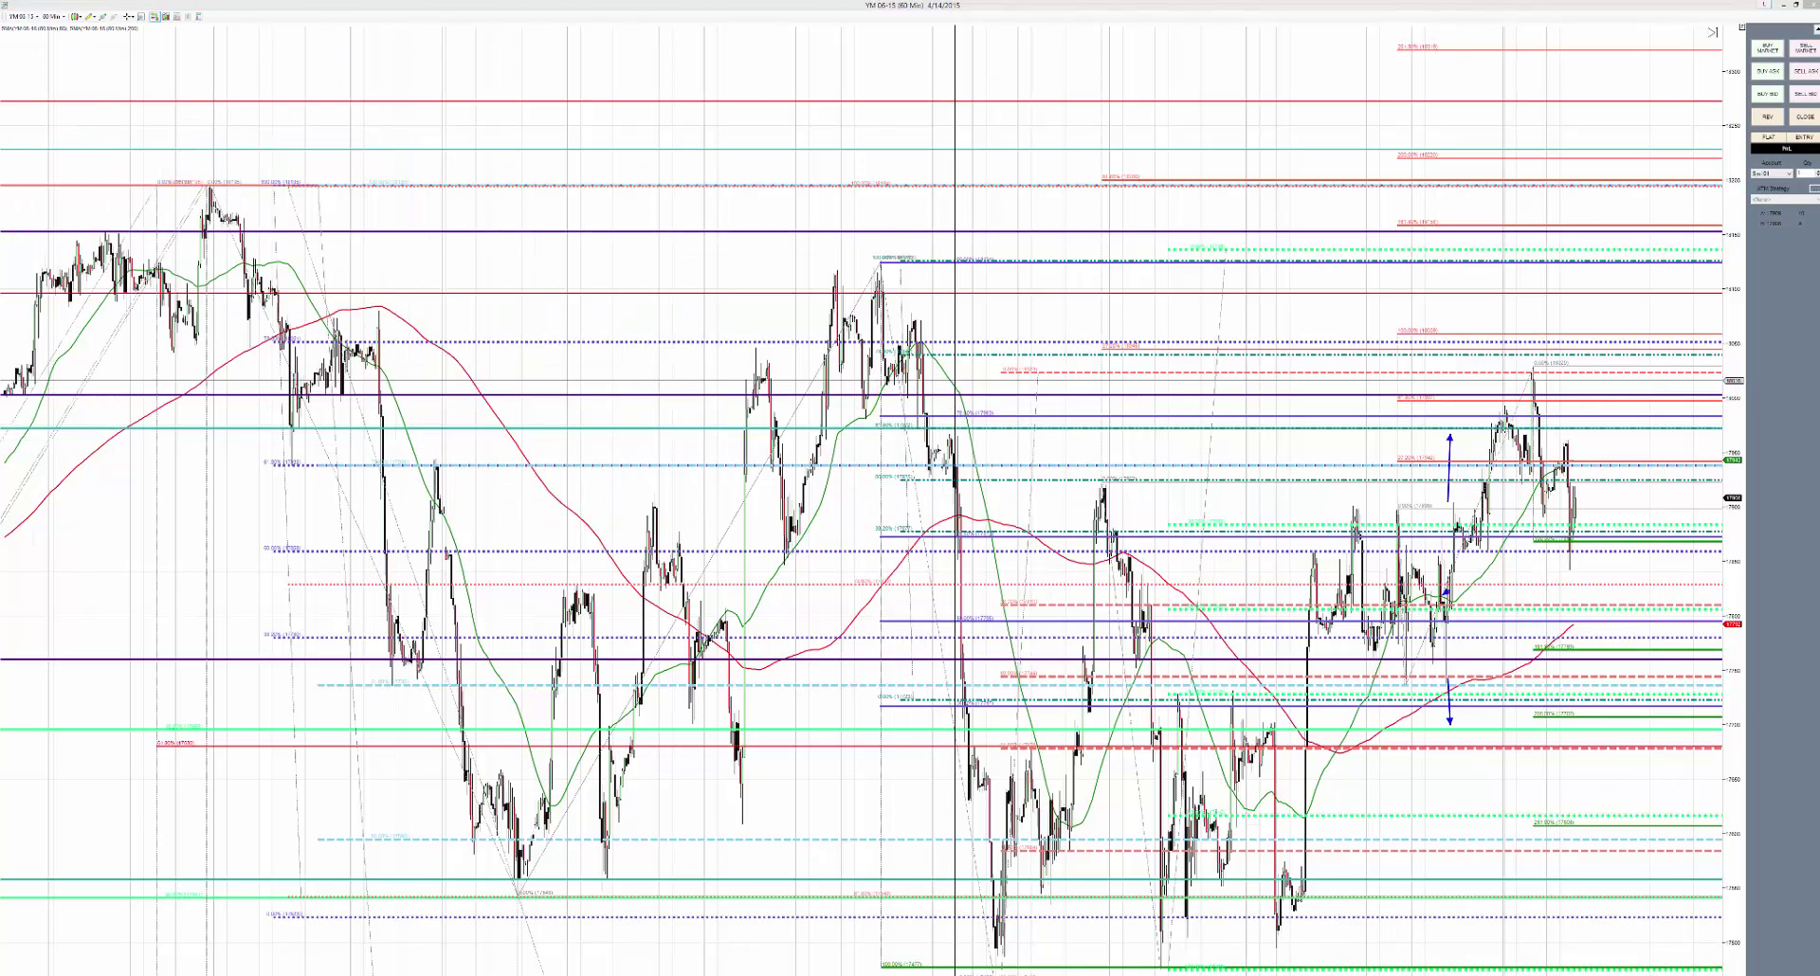
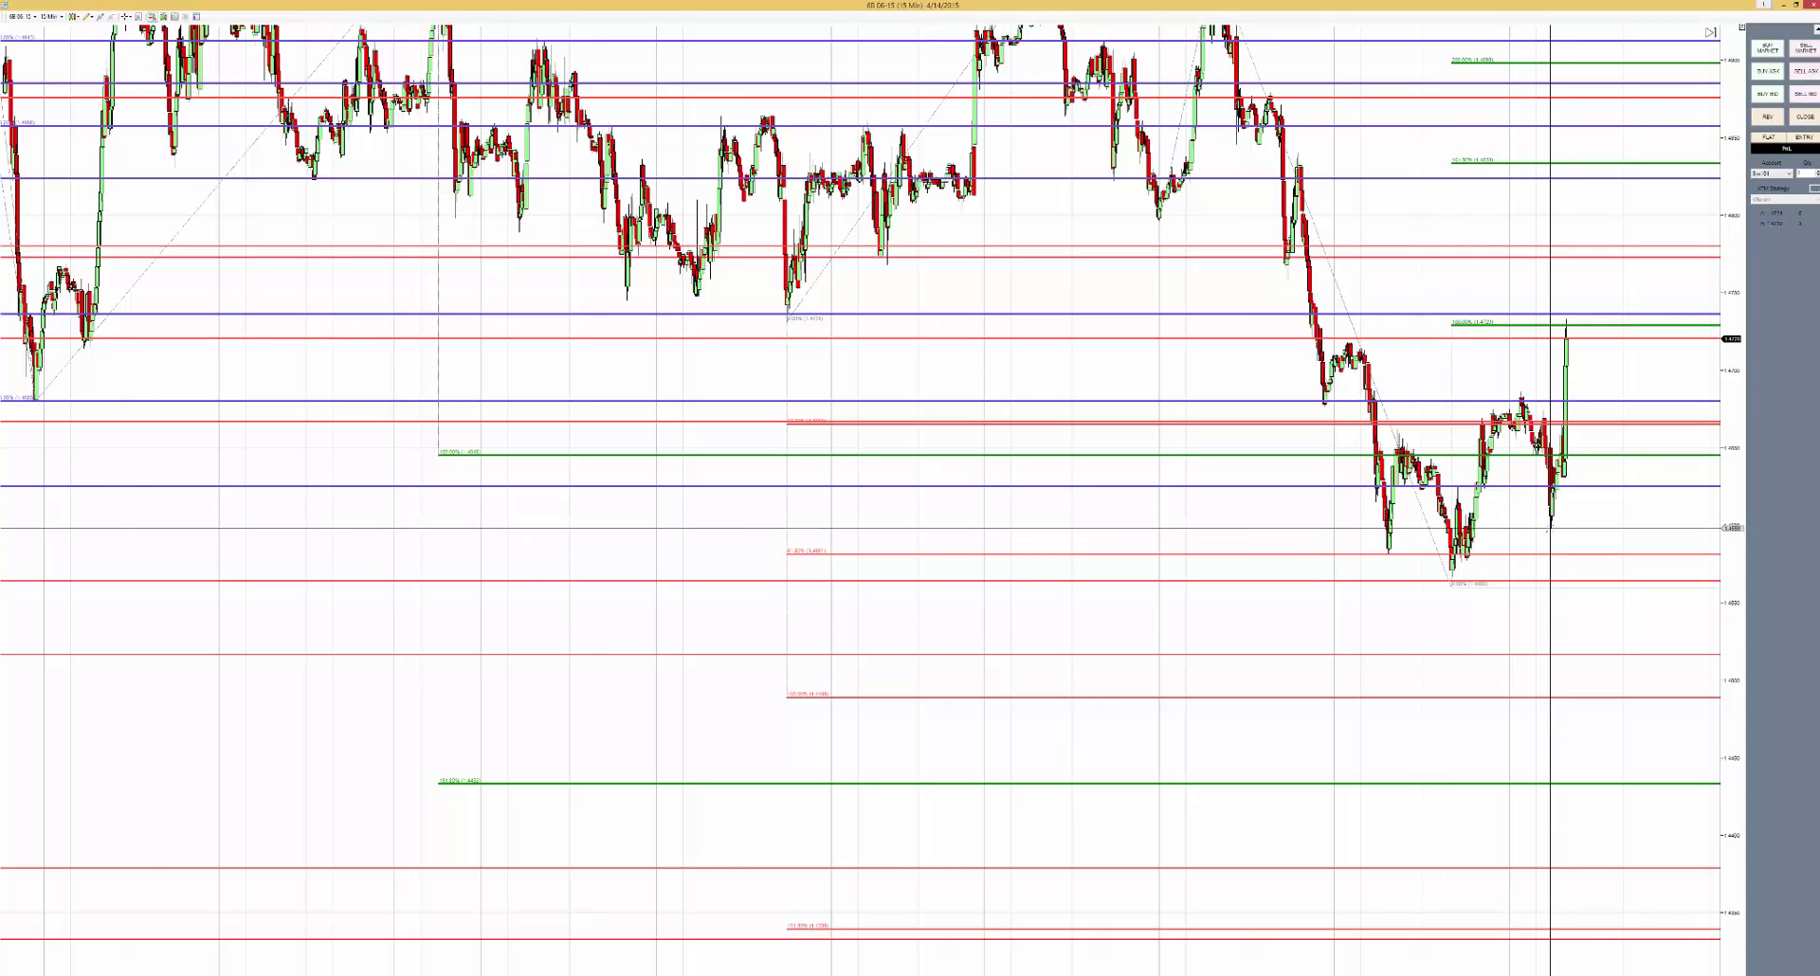
# On the 6B 06-15 chart, draw a short downward arrow line beside the latest high, ending near the blue level below.
pyautogui.moveTo(1731, 456); pyautogui.dragTo(1731, 531)
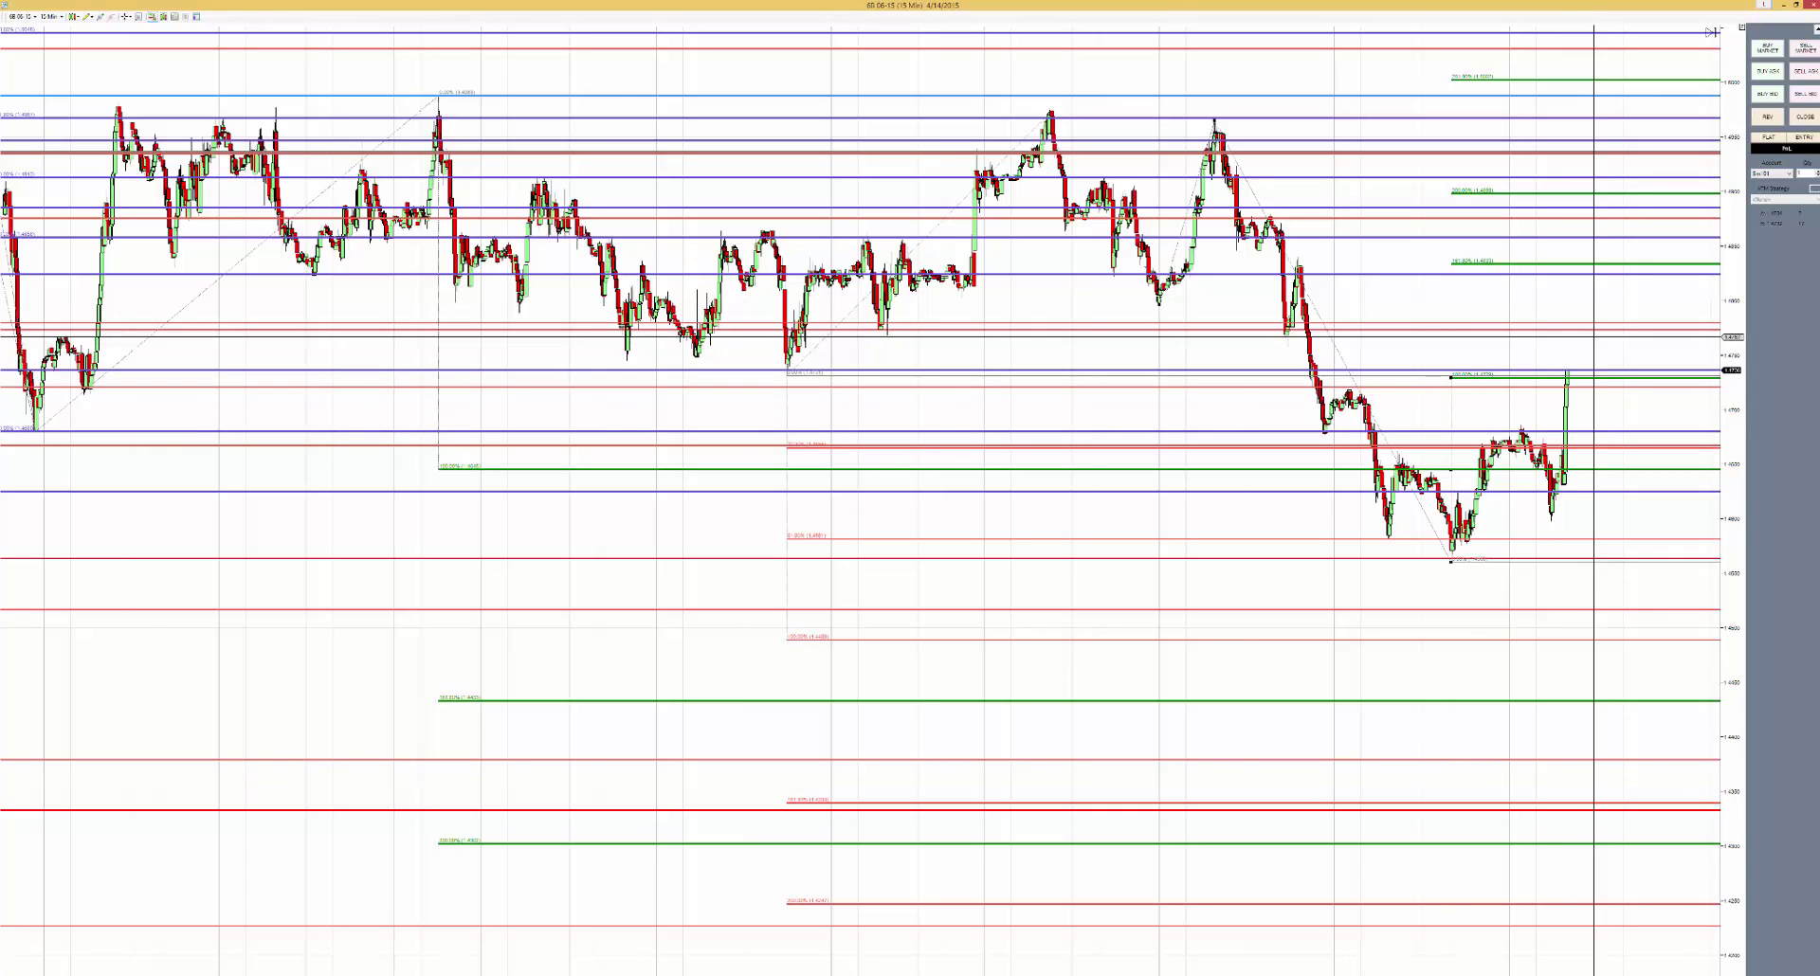
pyautogui.click(90, 17)
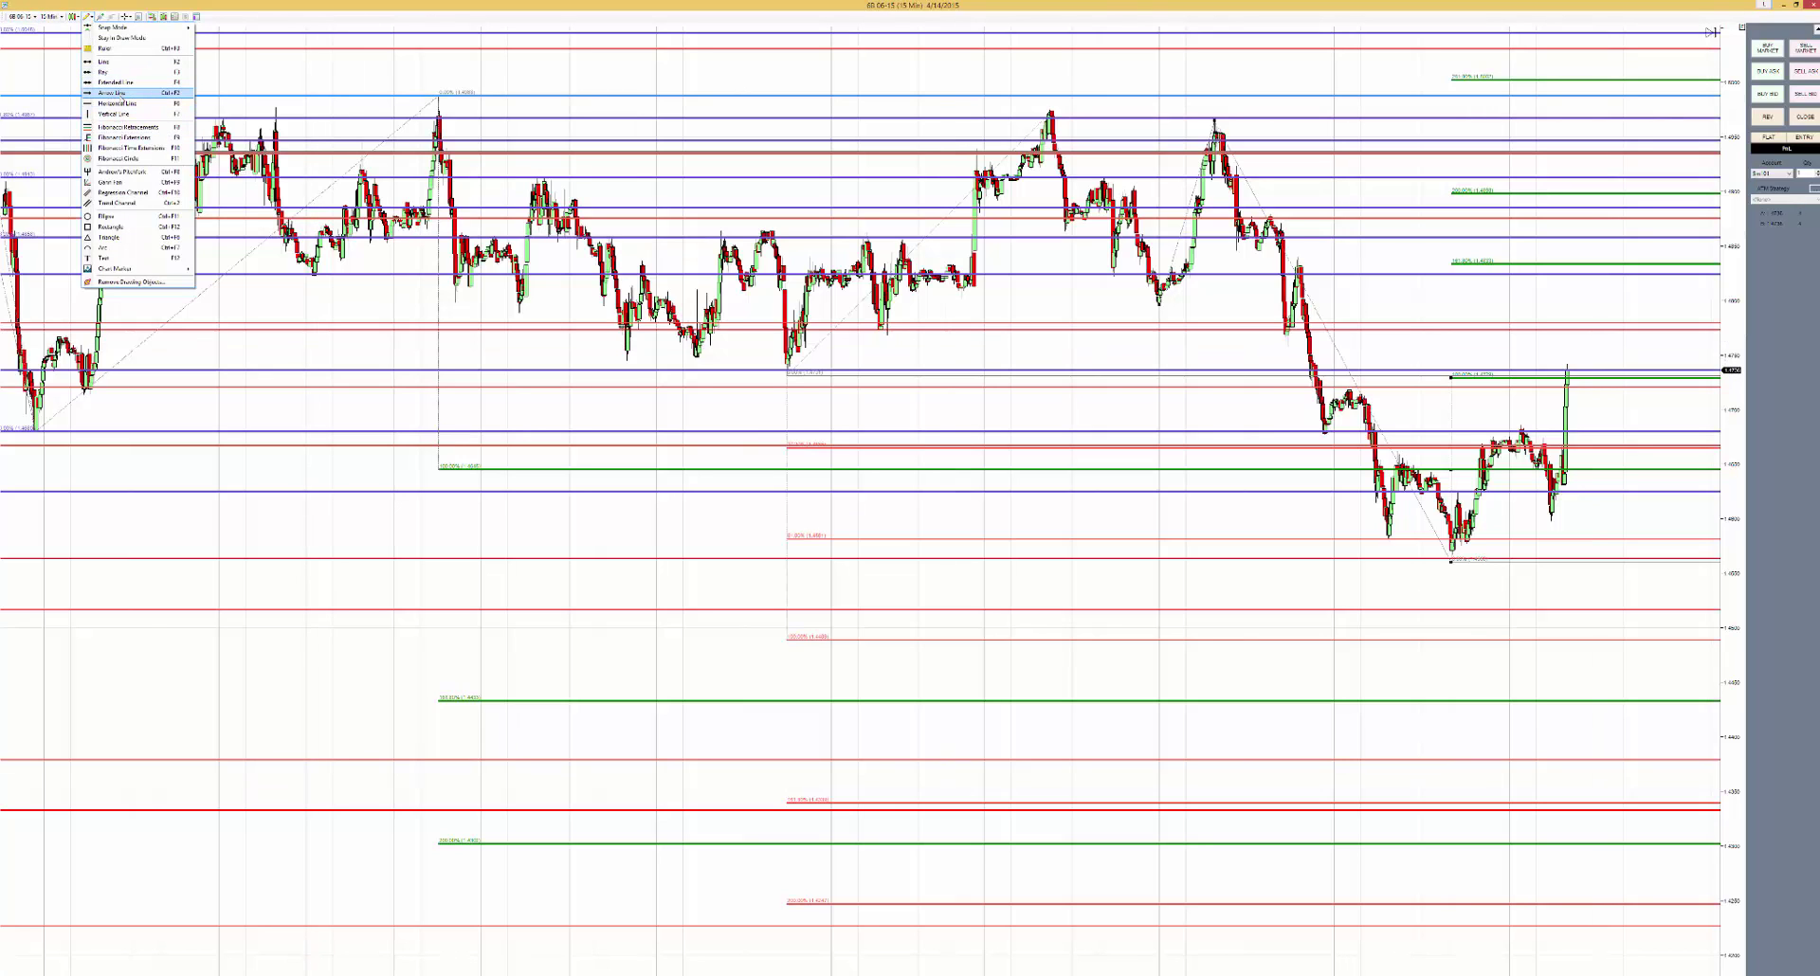
pyautogui.click(122, 93)
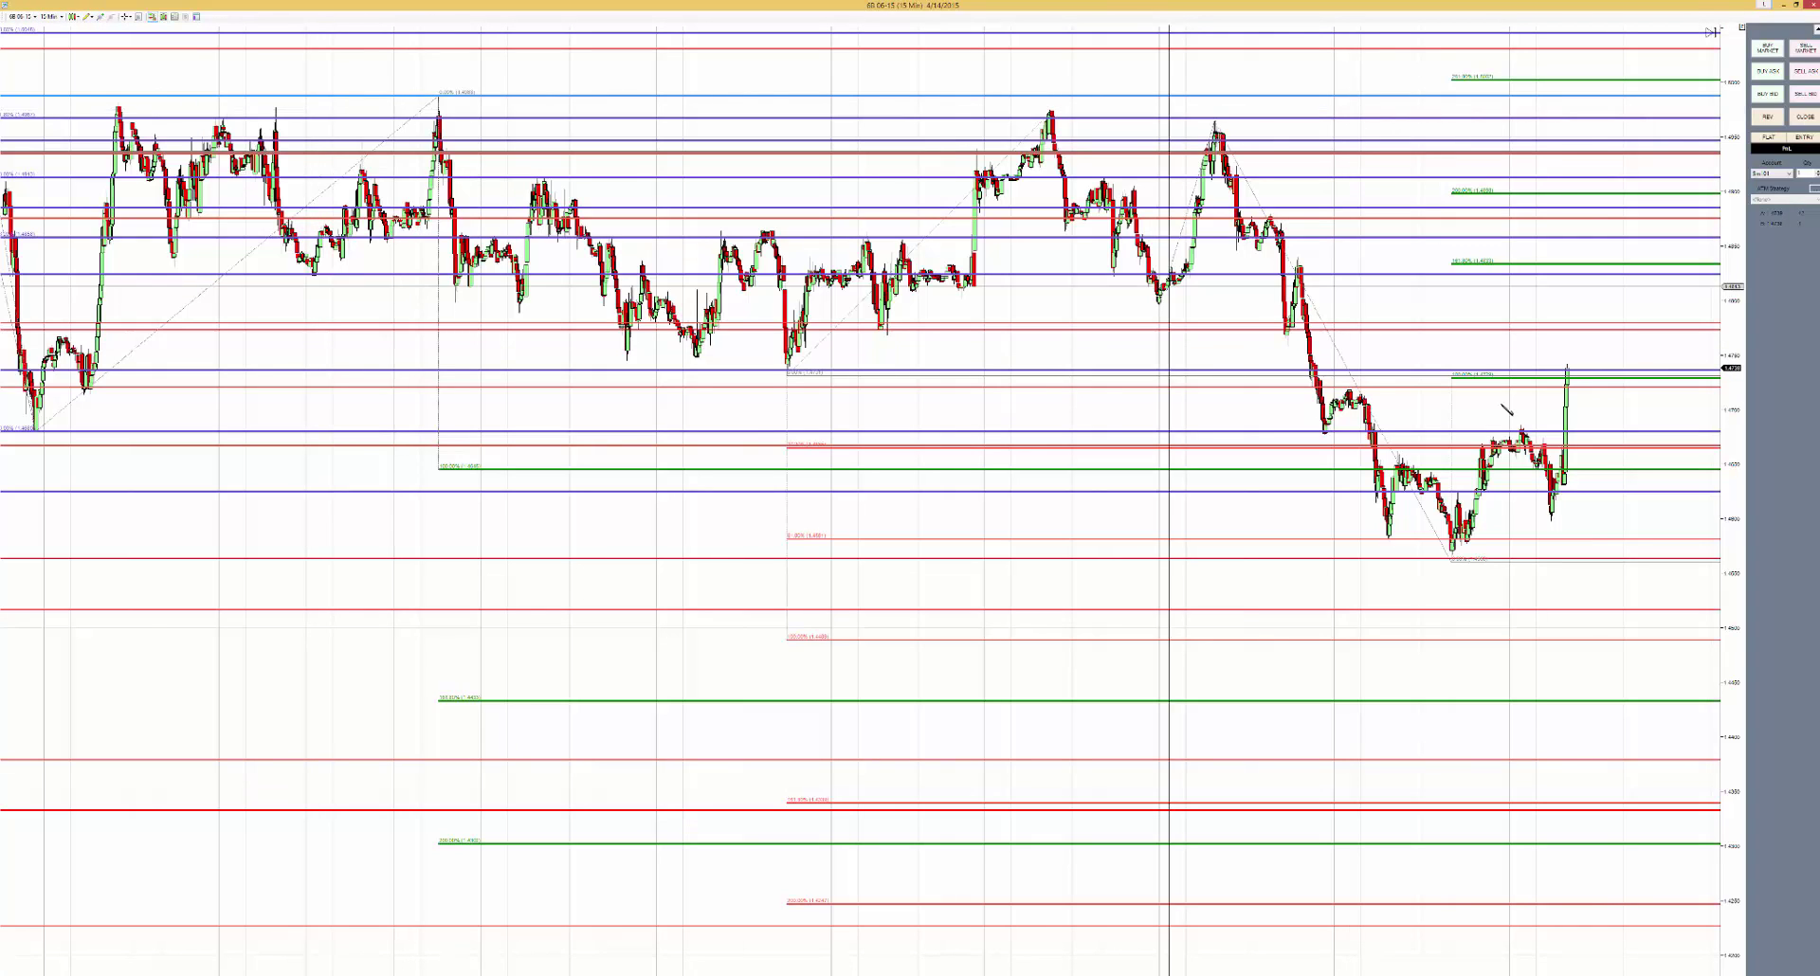
pyautogui.click(1589, 371)
pyautogui.click(1589, 402)
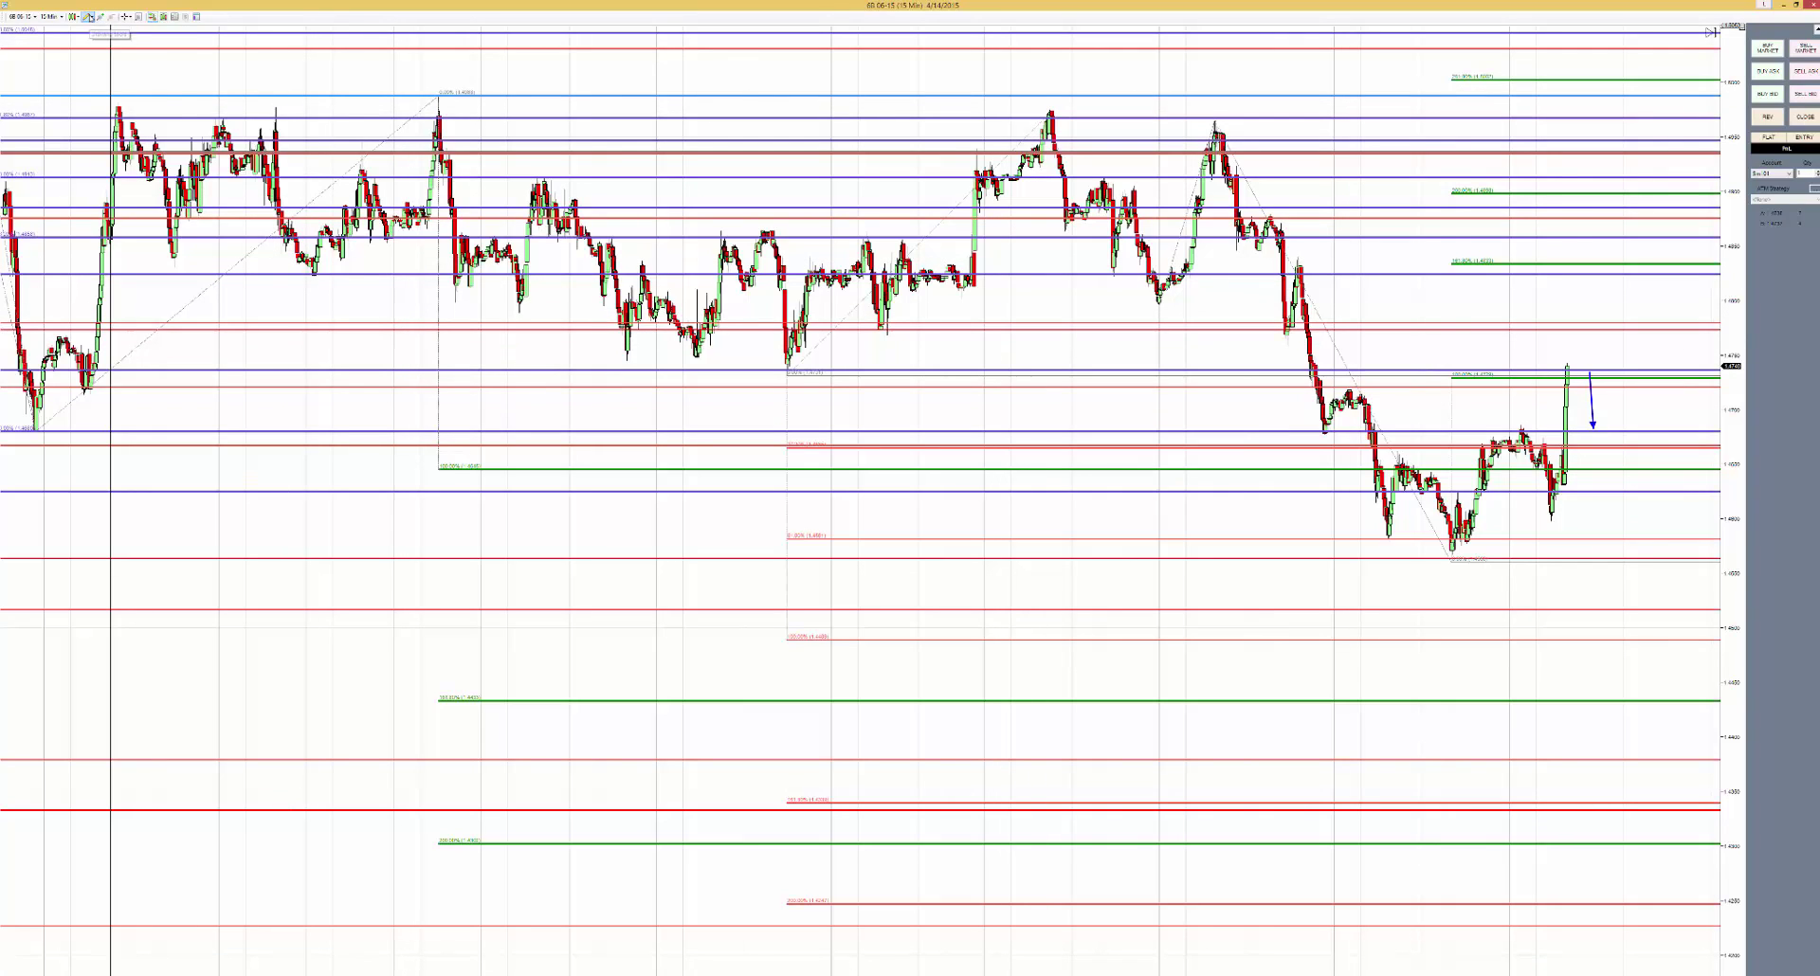
pyautogui.click(88, 16)
pyautogui.click(133, 119)
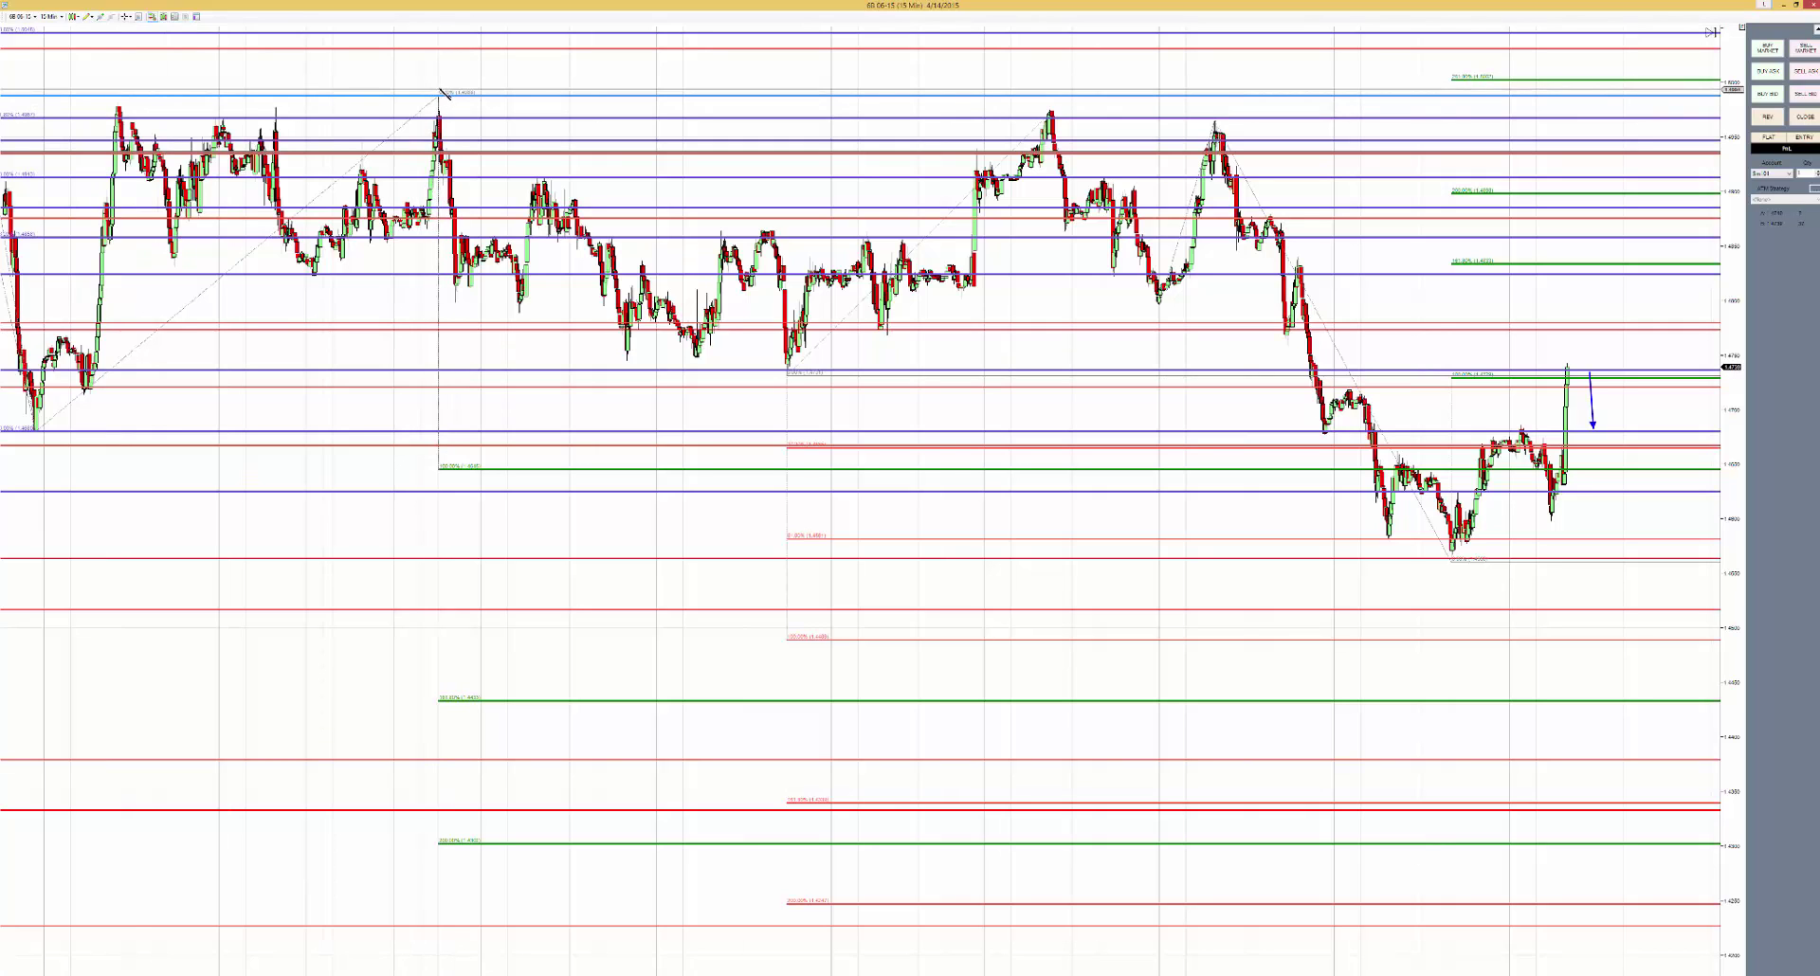
pyautogui.click(441, 93)
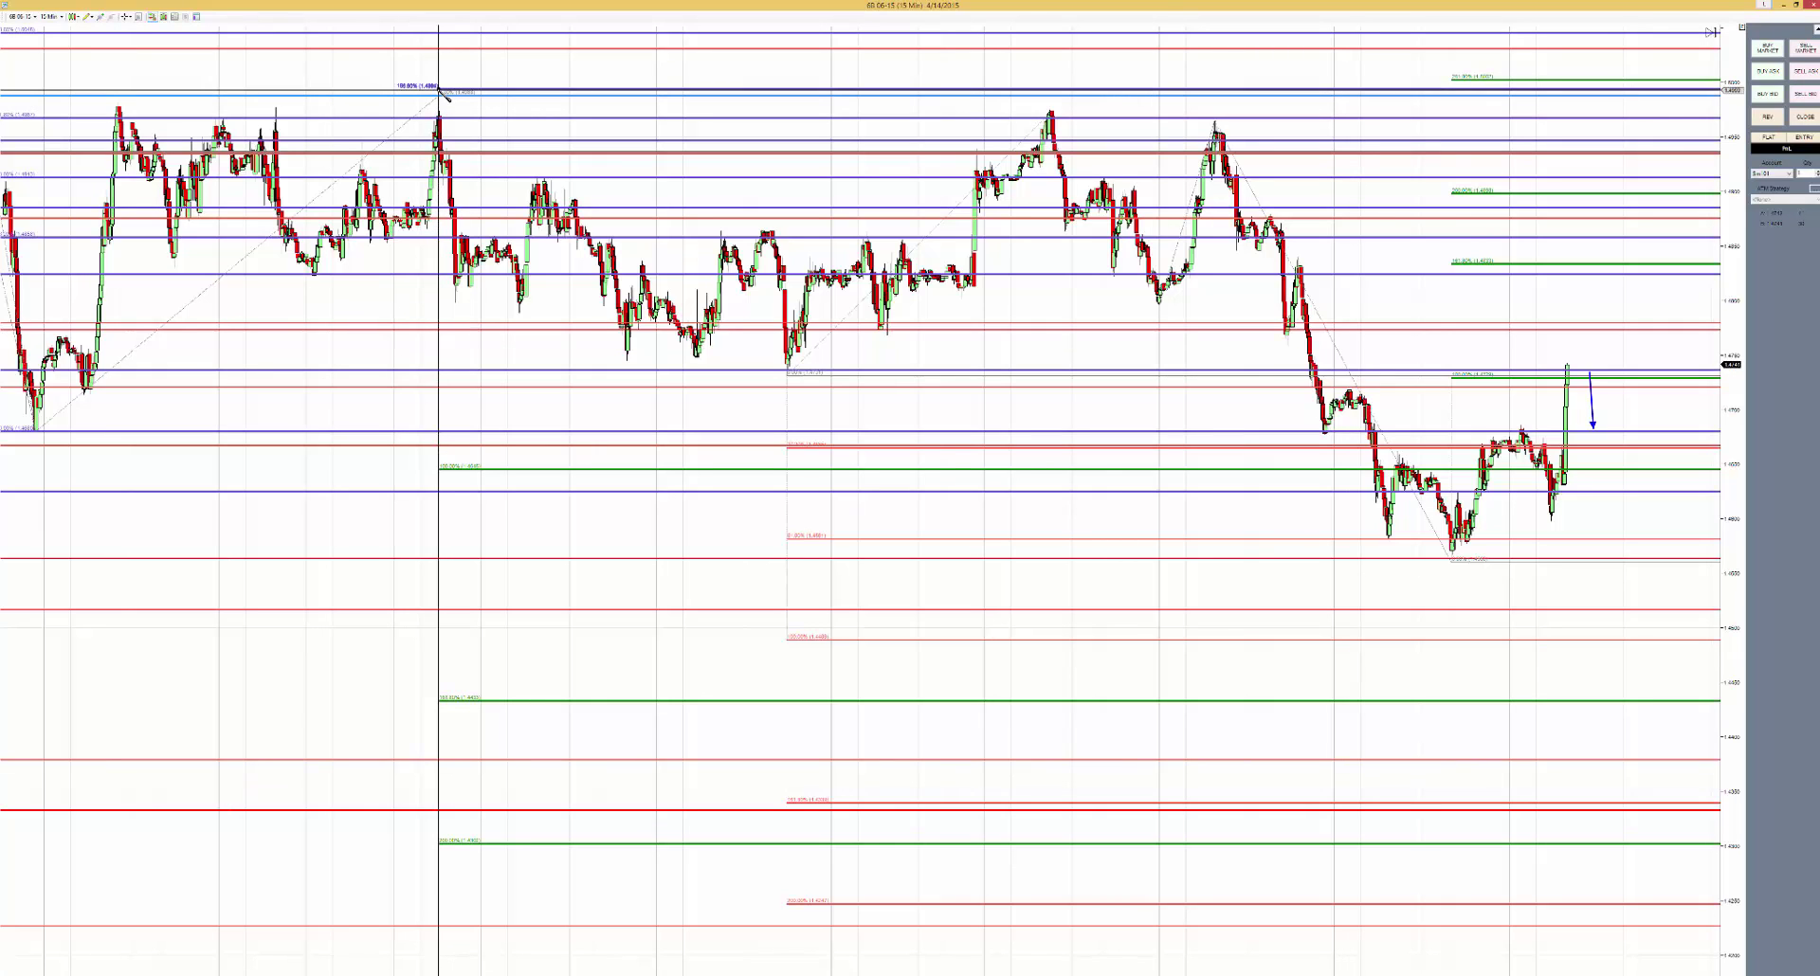
# On the 6B 06-15 chart, draw a Fibonacci retracement from the major swing high down to the lowest recent low.
pyautogui.click(86, 18)
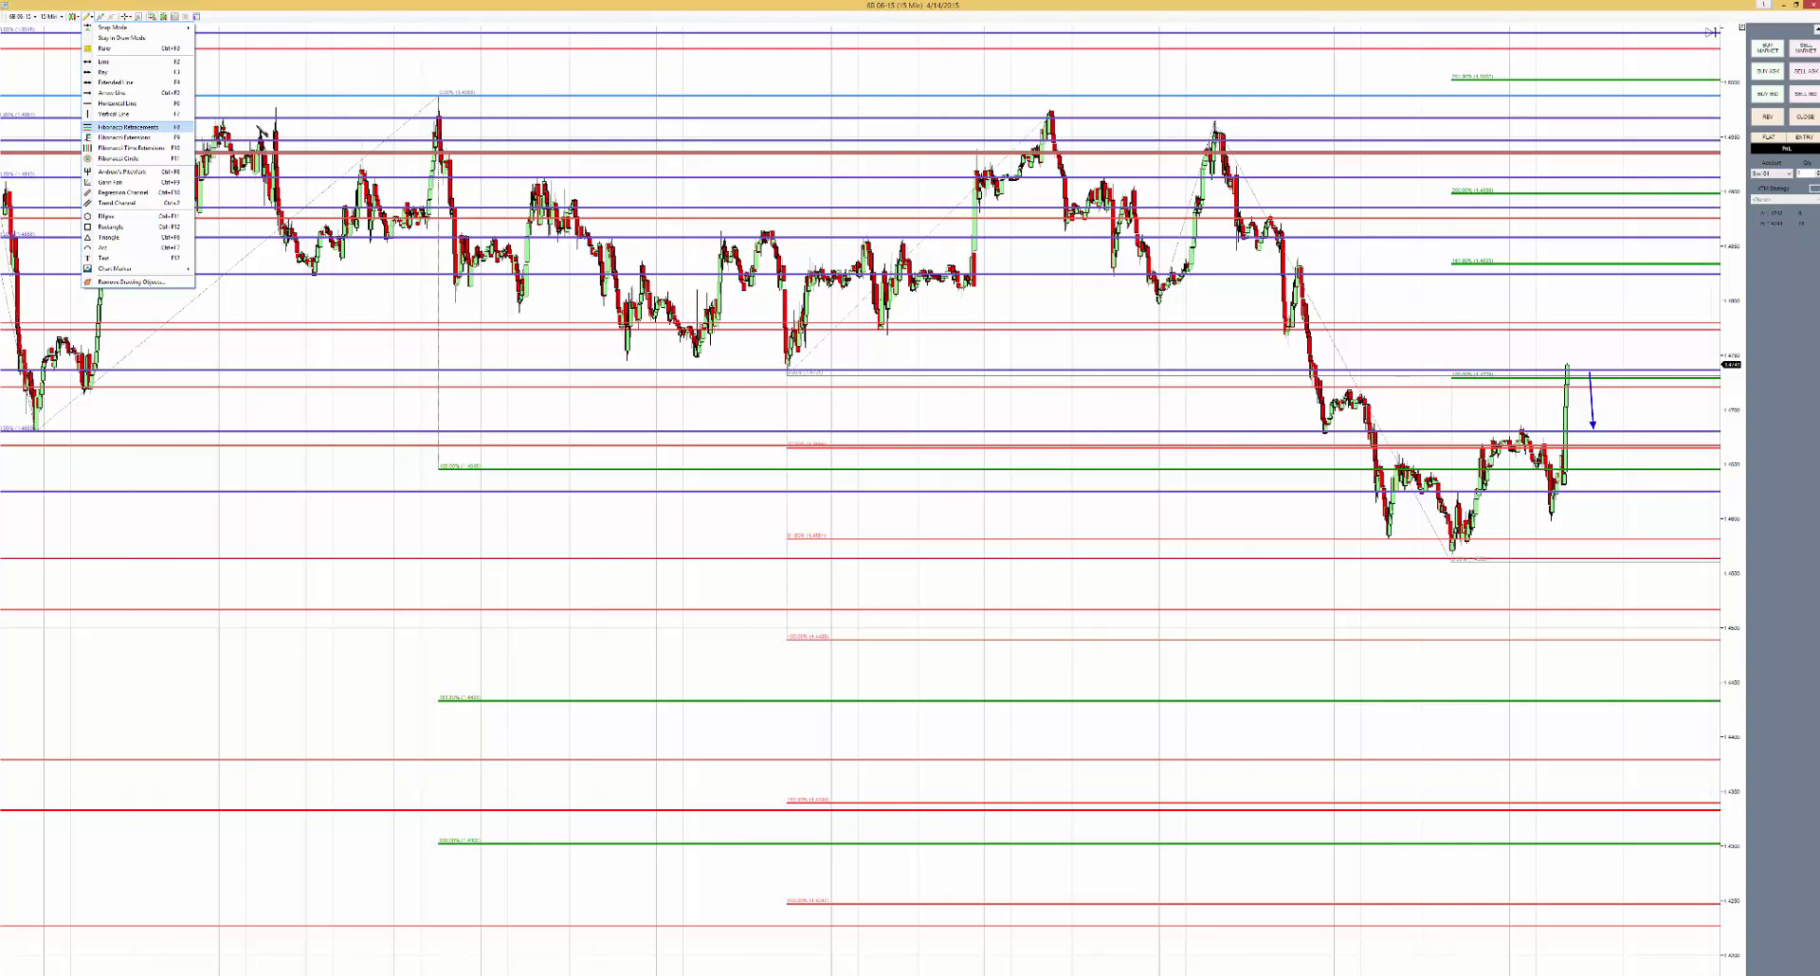
pyautogui.click(133, 127)
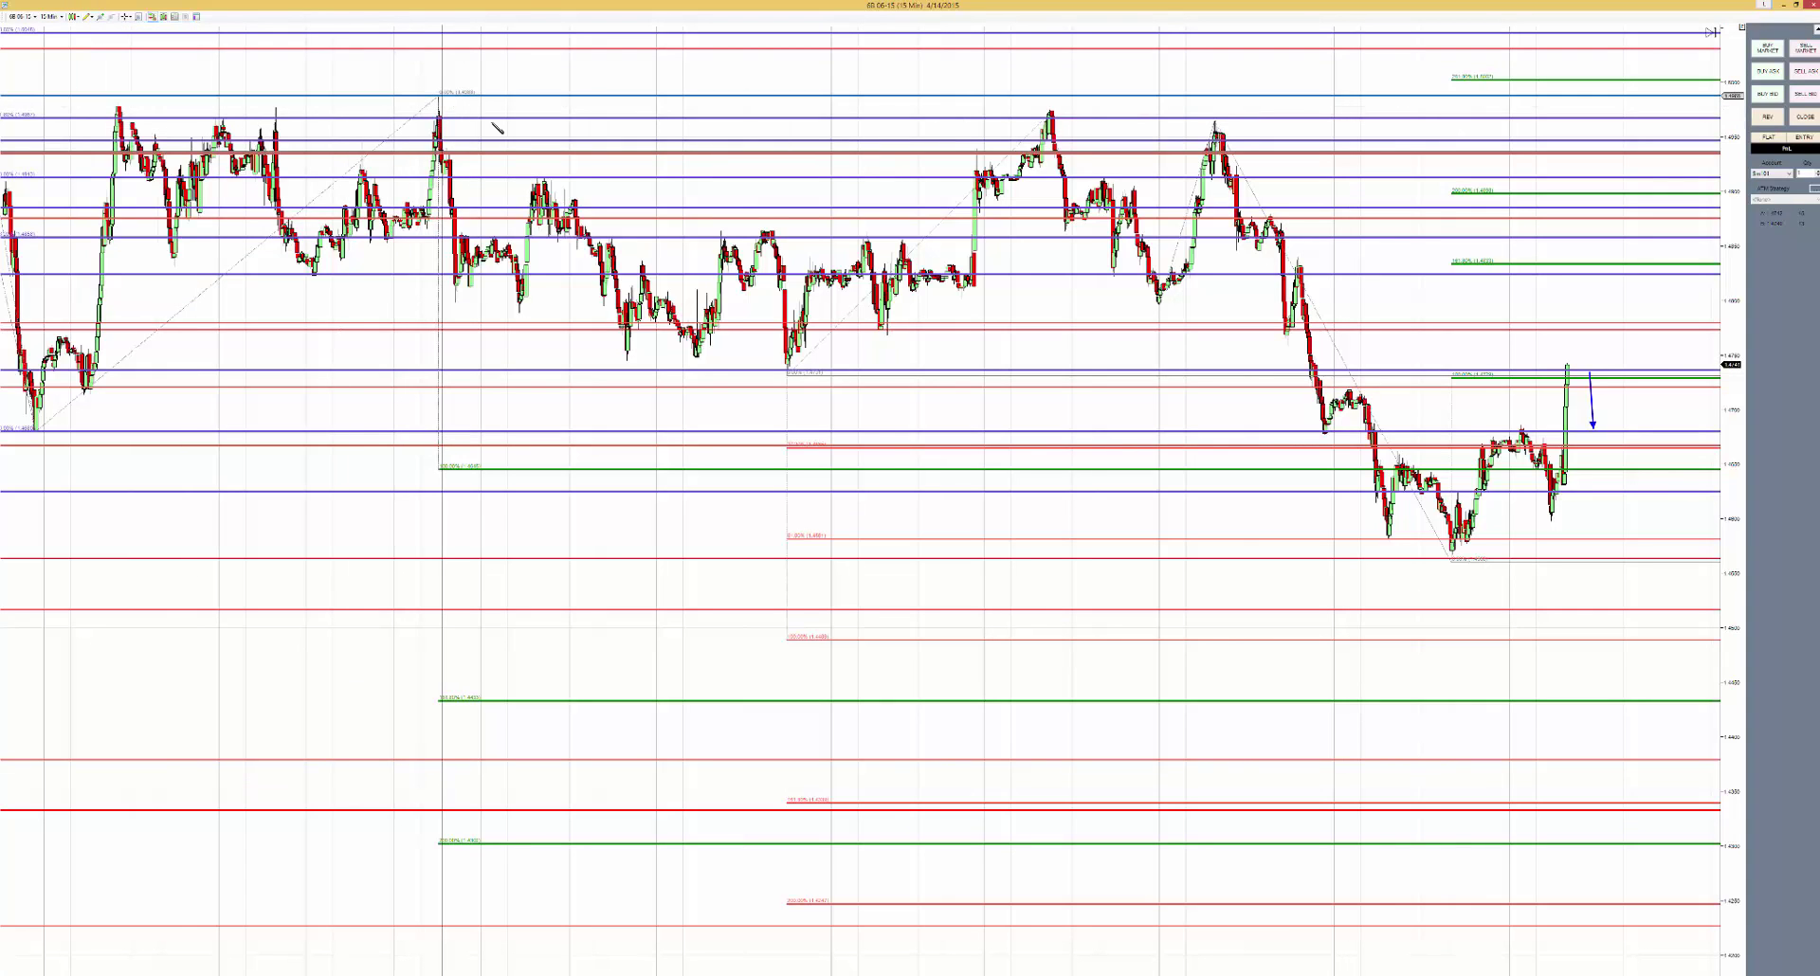
pyautogui.moveTo(442, 94); pyautogui.dragTo(1449, 560)
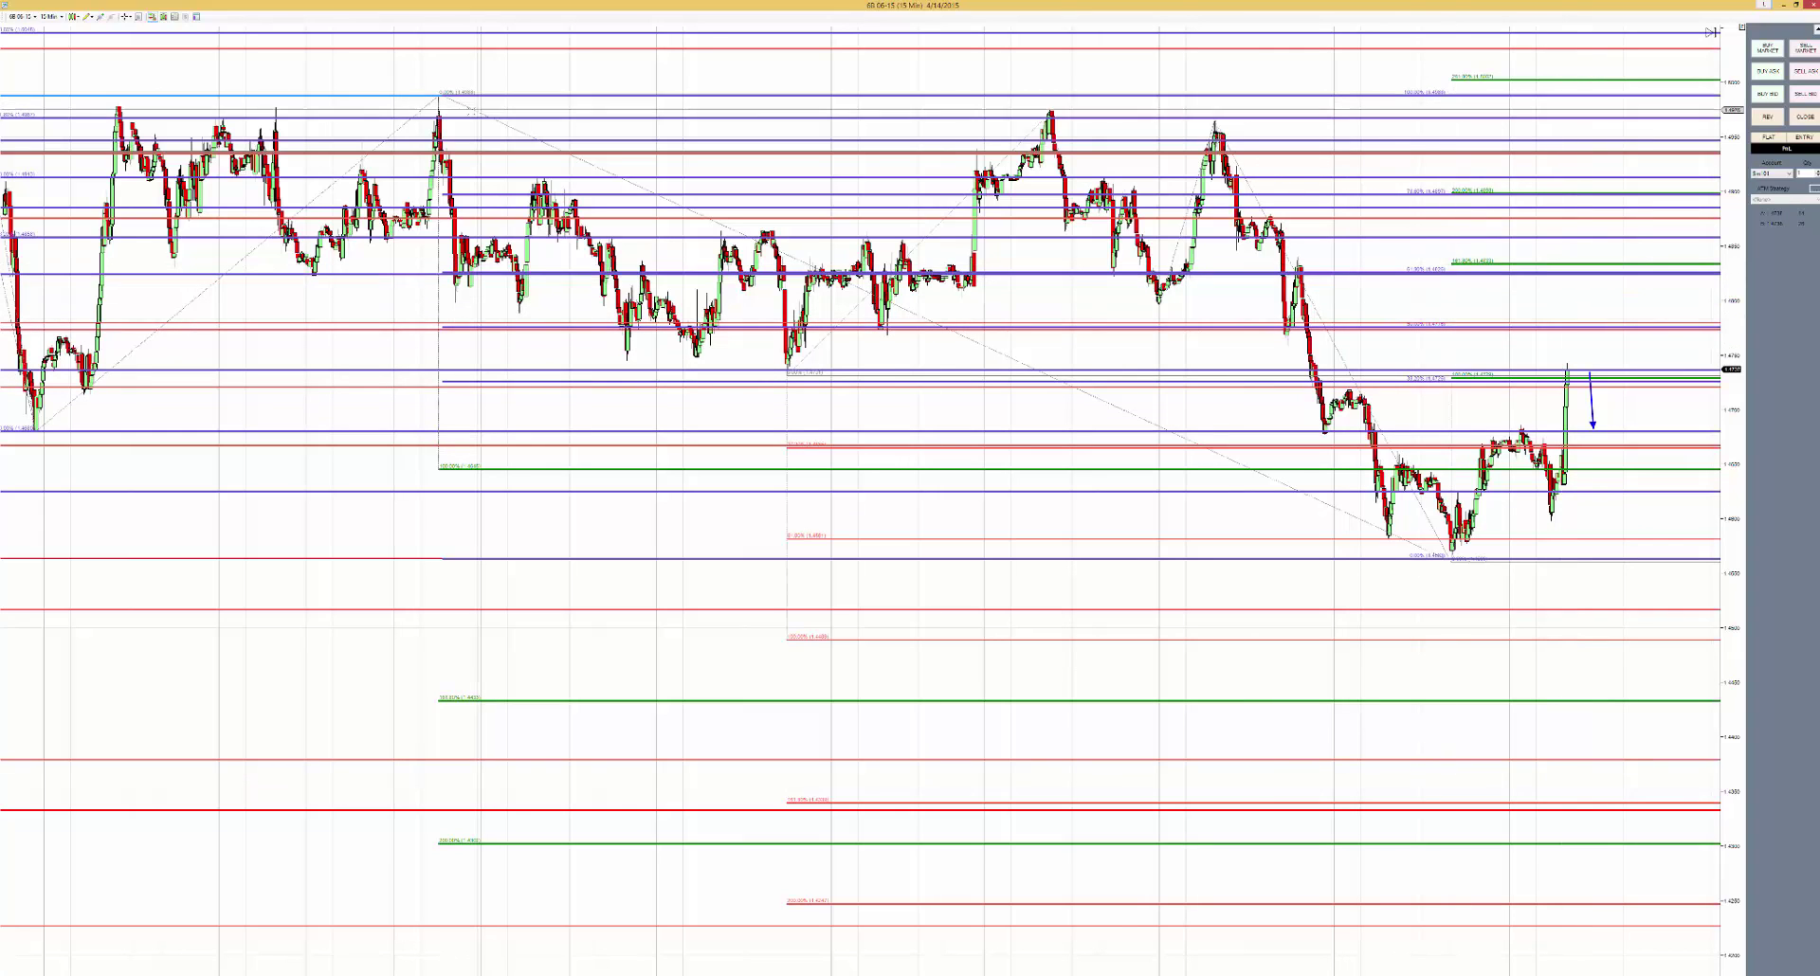
# Draw an upward arrow line beside the latest bar, from the green level near current price to the purple retracement level above.
pyautogui.click(88, 17)
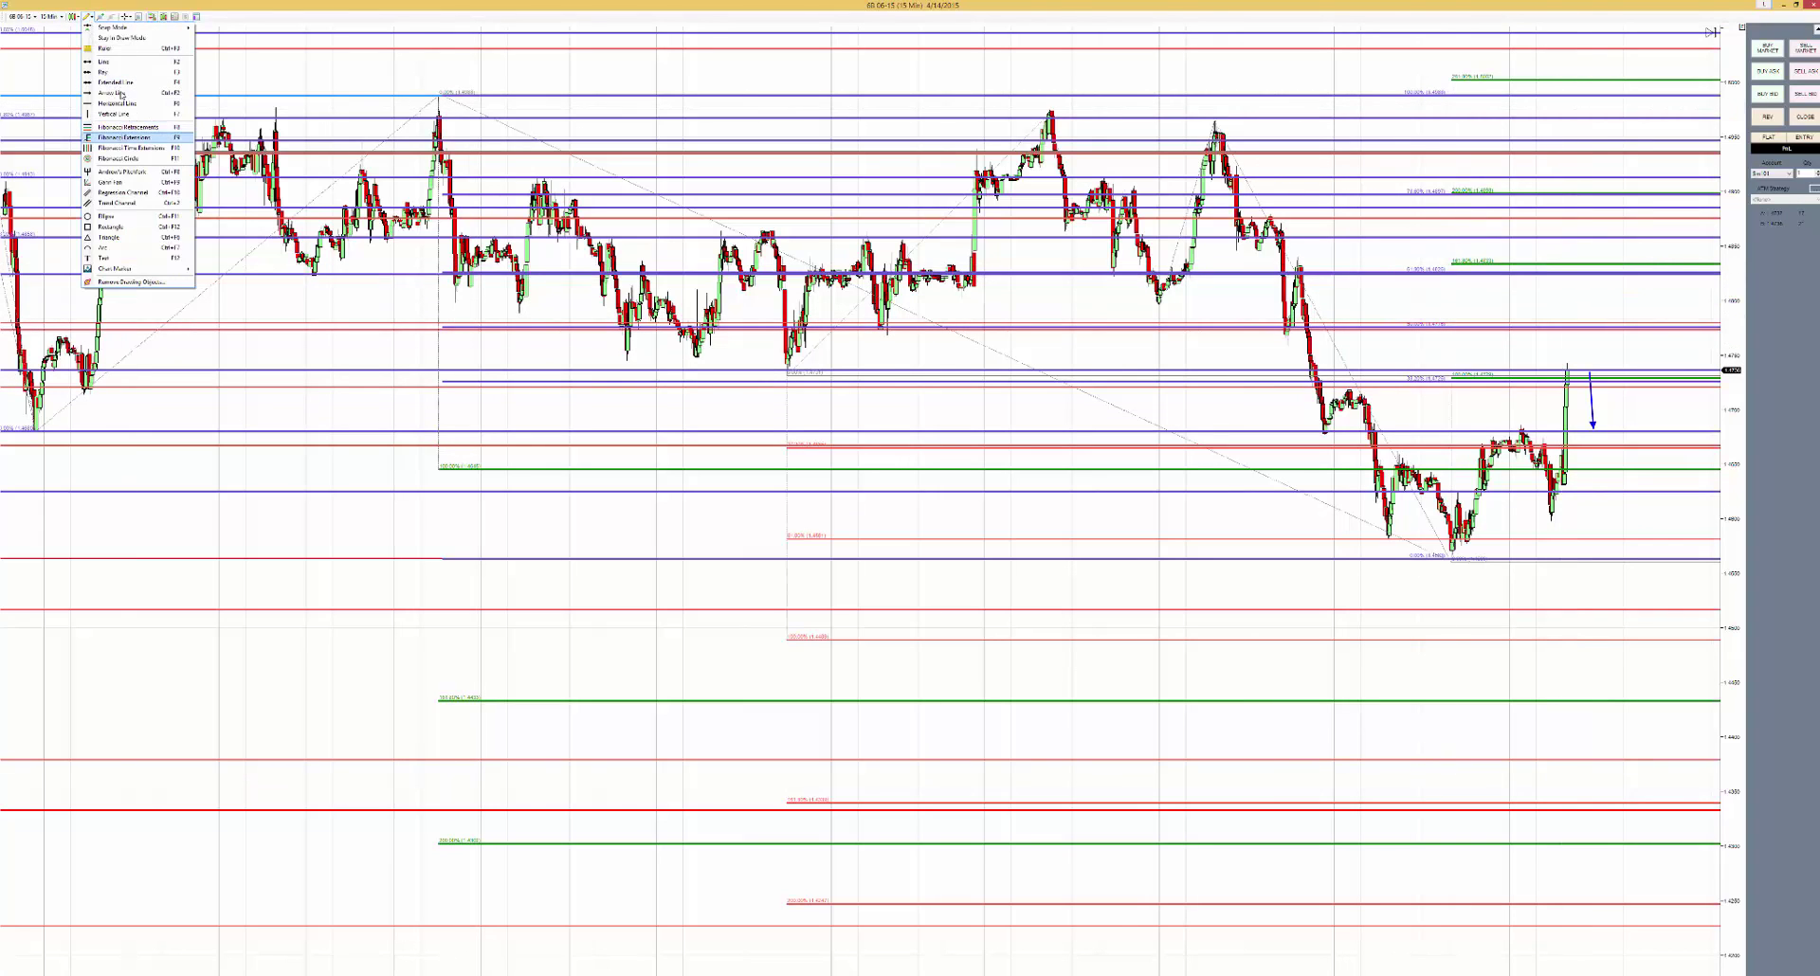
pyautogui.click(114, 93)
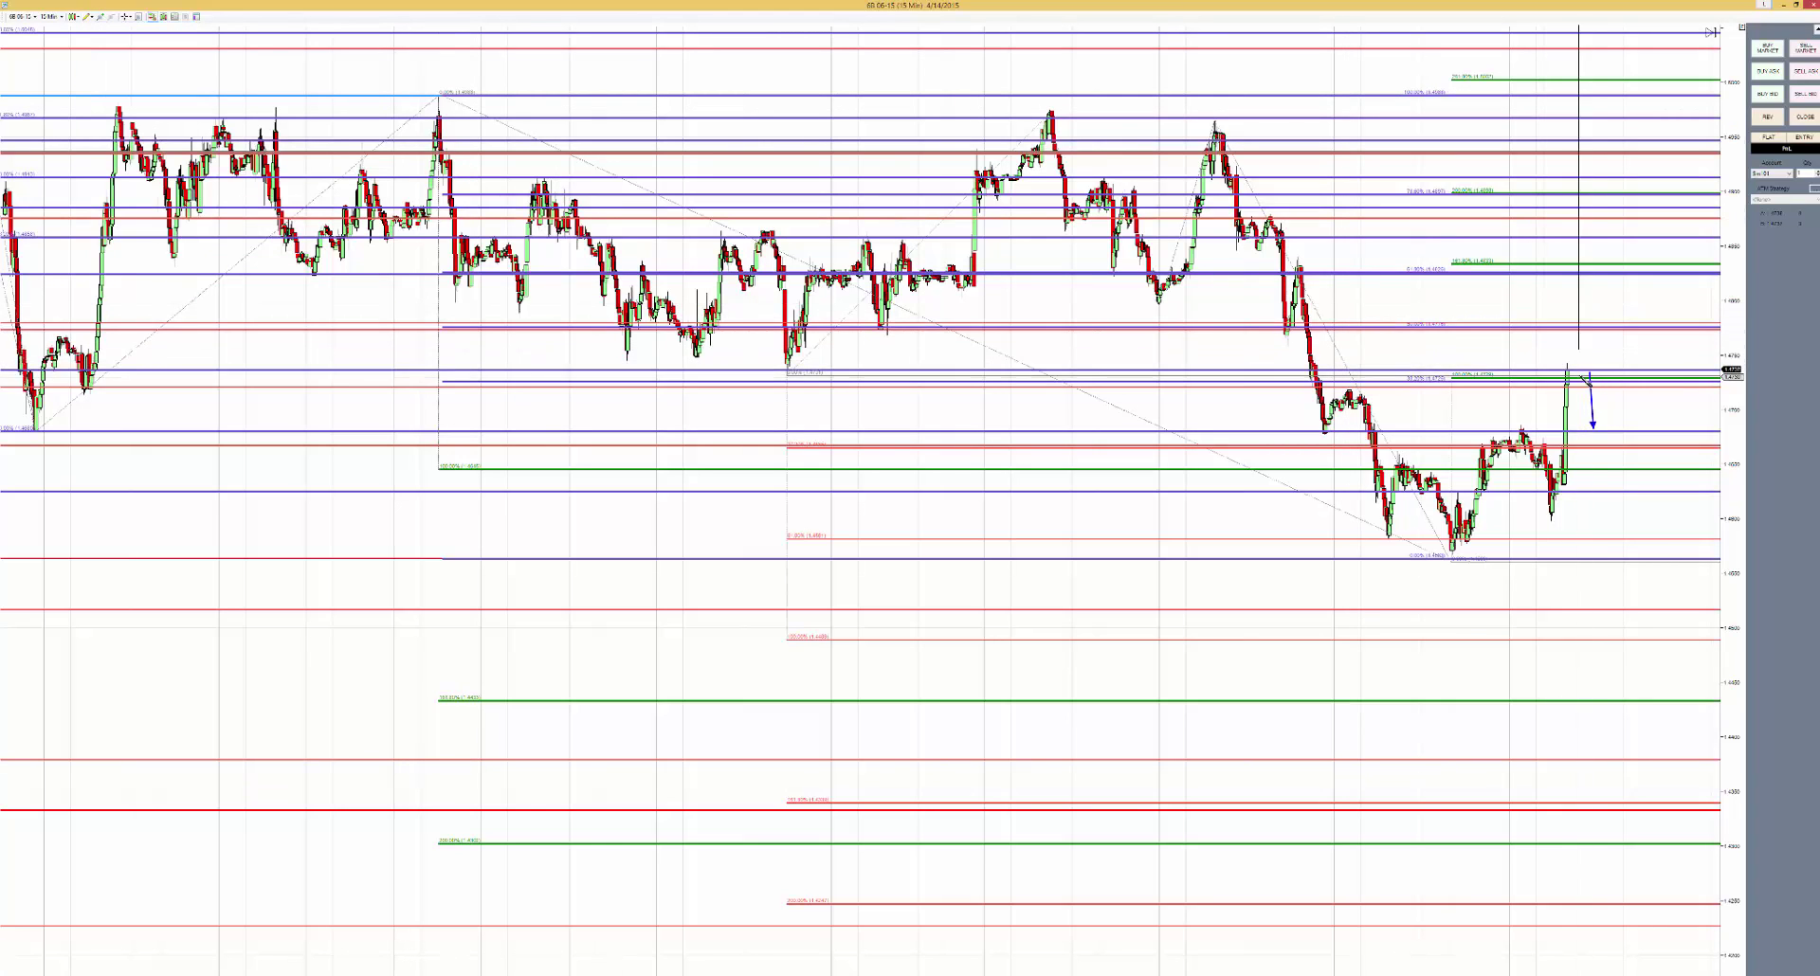
pyautogui.click(1576, 378)
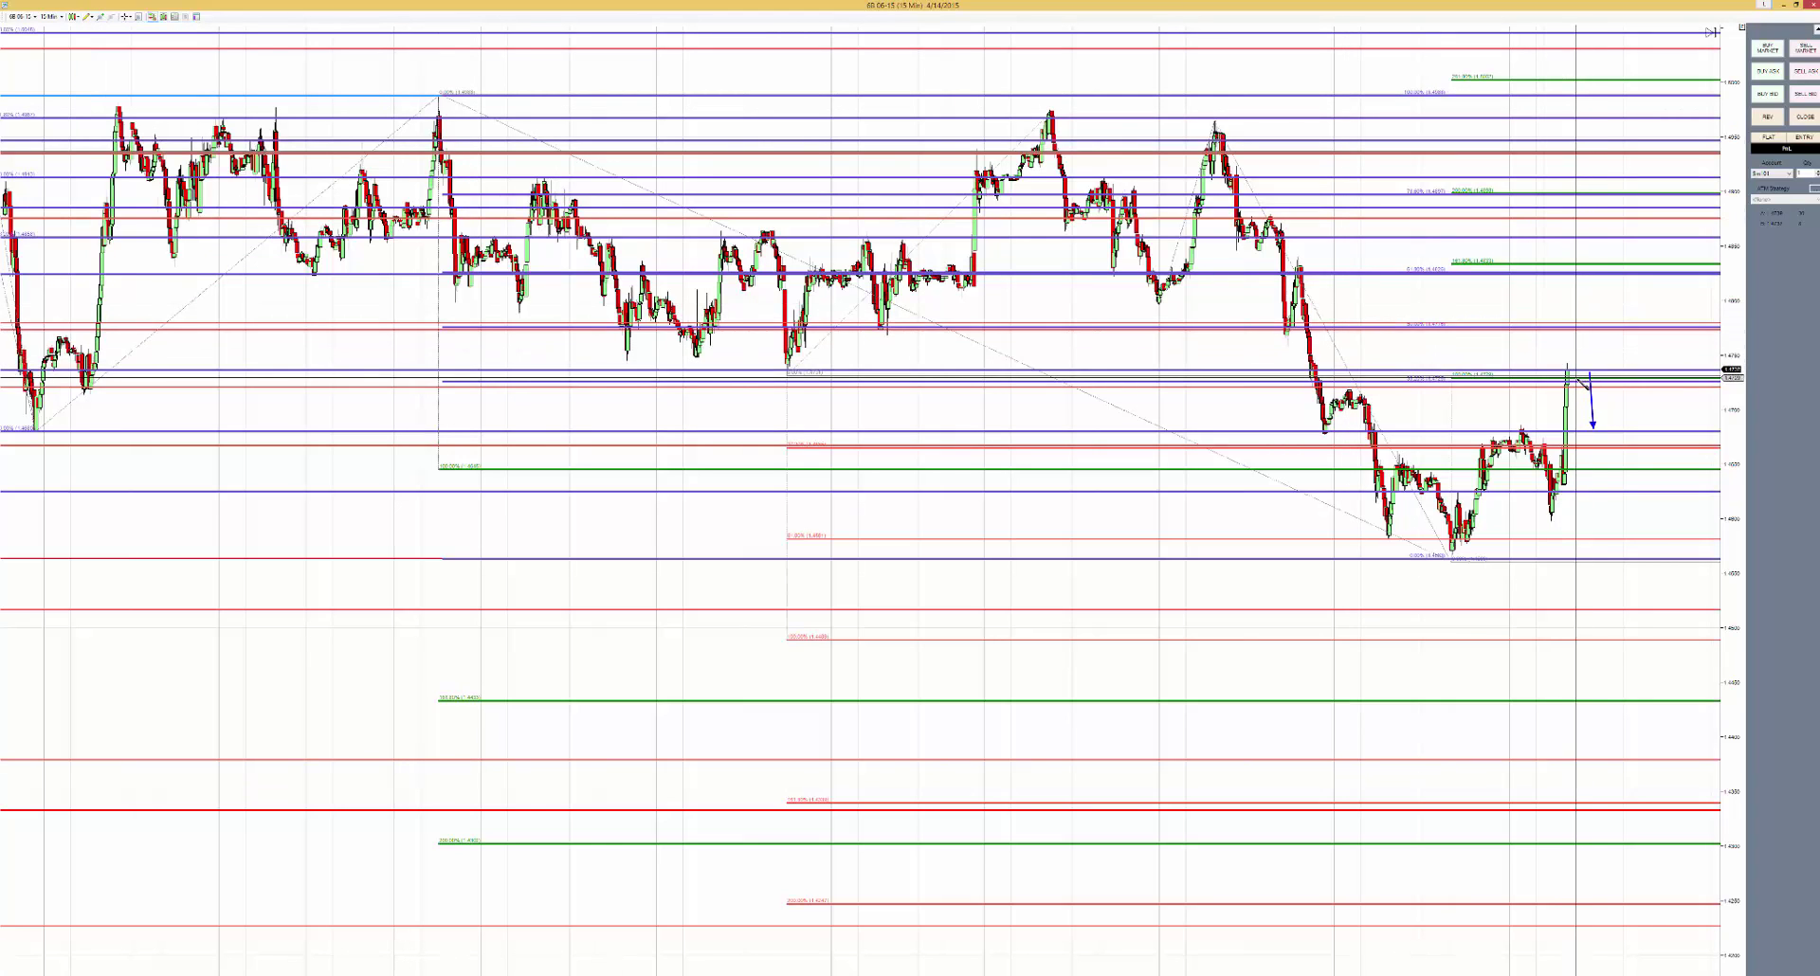
pyautogui.click(1583, 352)
pyautogui.moveTo(1583, 352); pyautogui.dragTo(1577, 332)
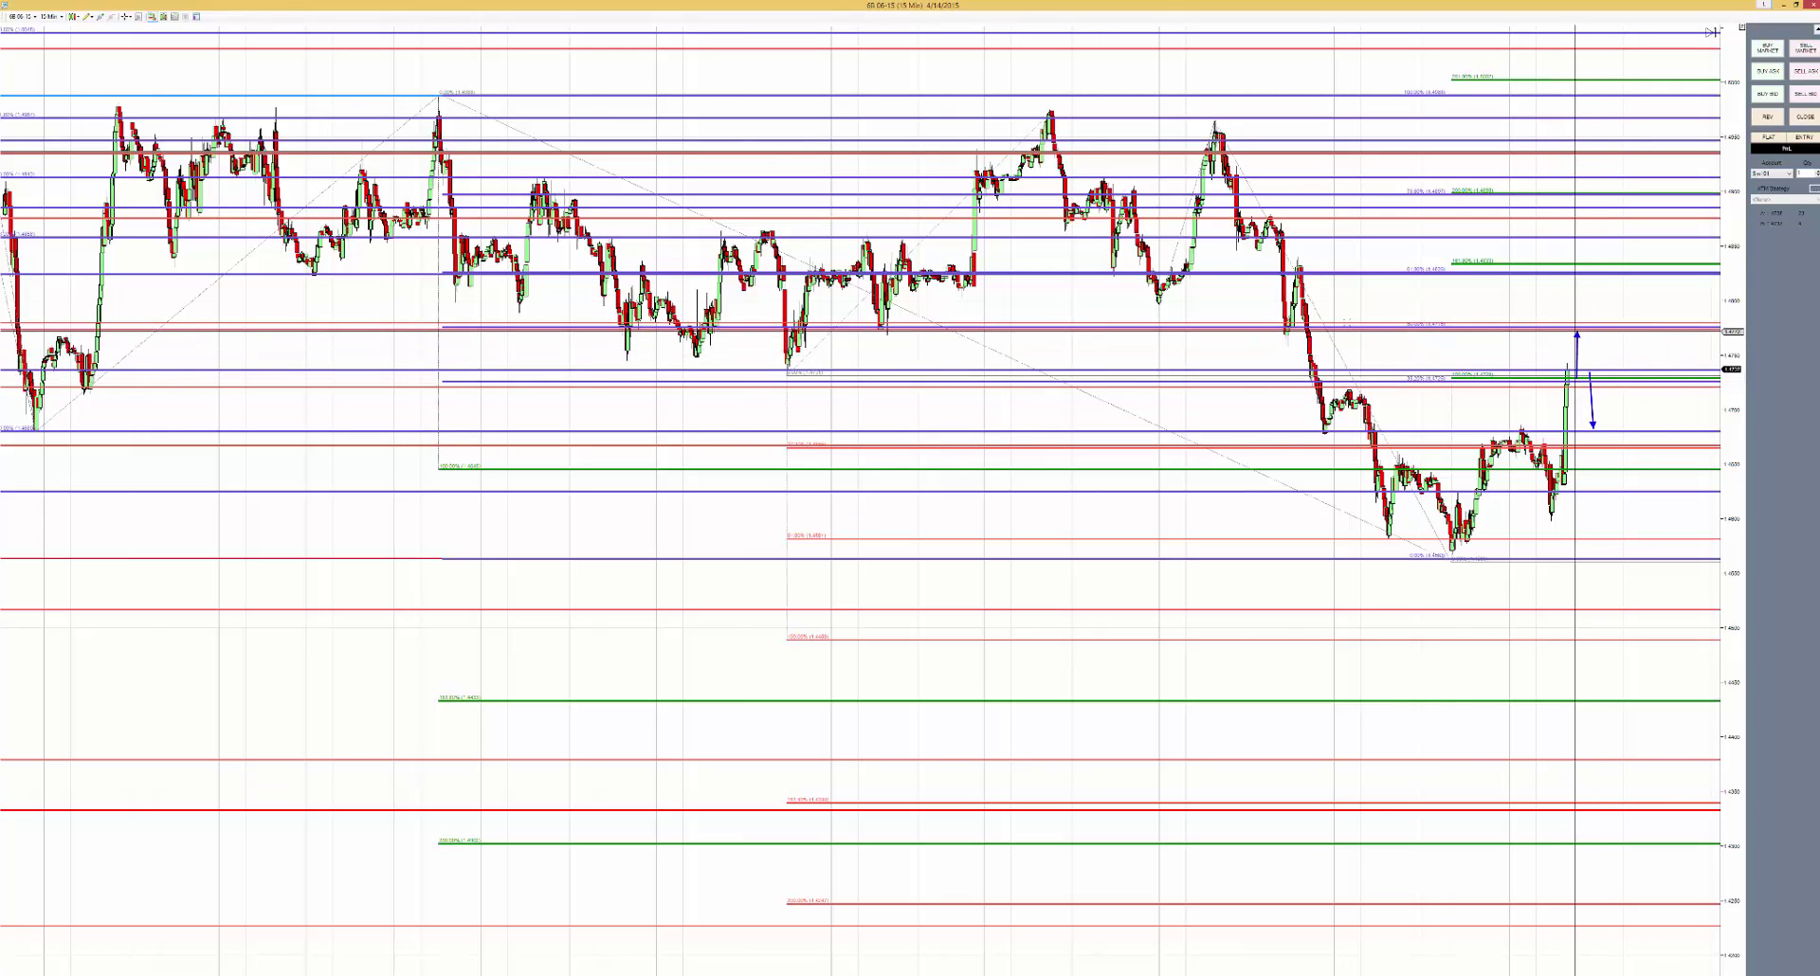
# Add a second upward arrow line from the purple level to the next blue retracement level, and restore the 6B chart to its smaller window.
pyautogui.click(87, 17)
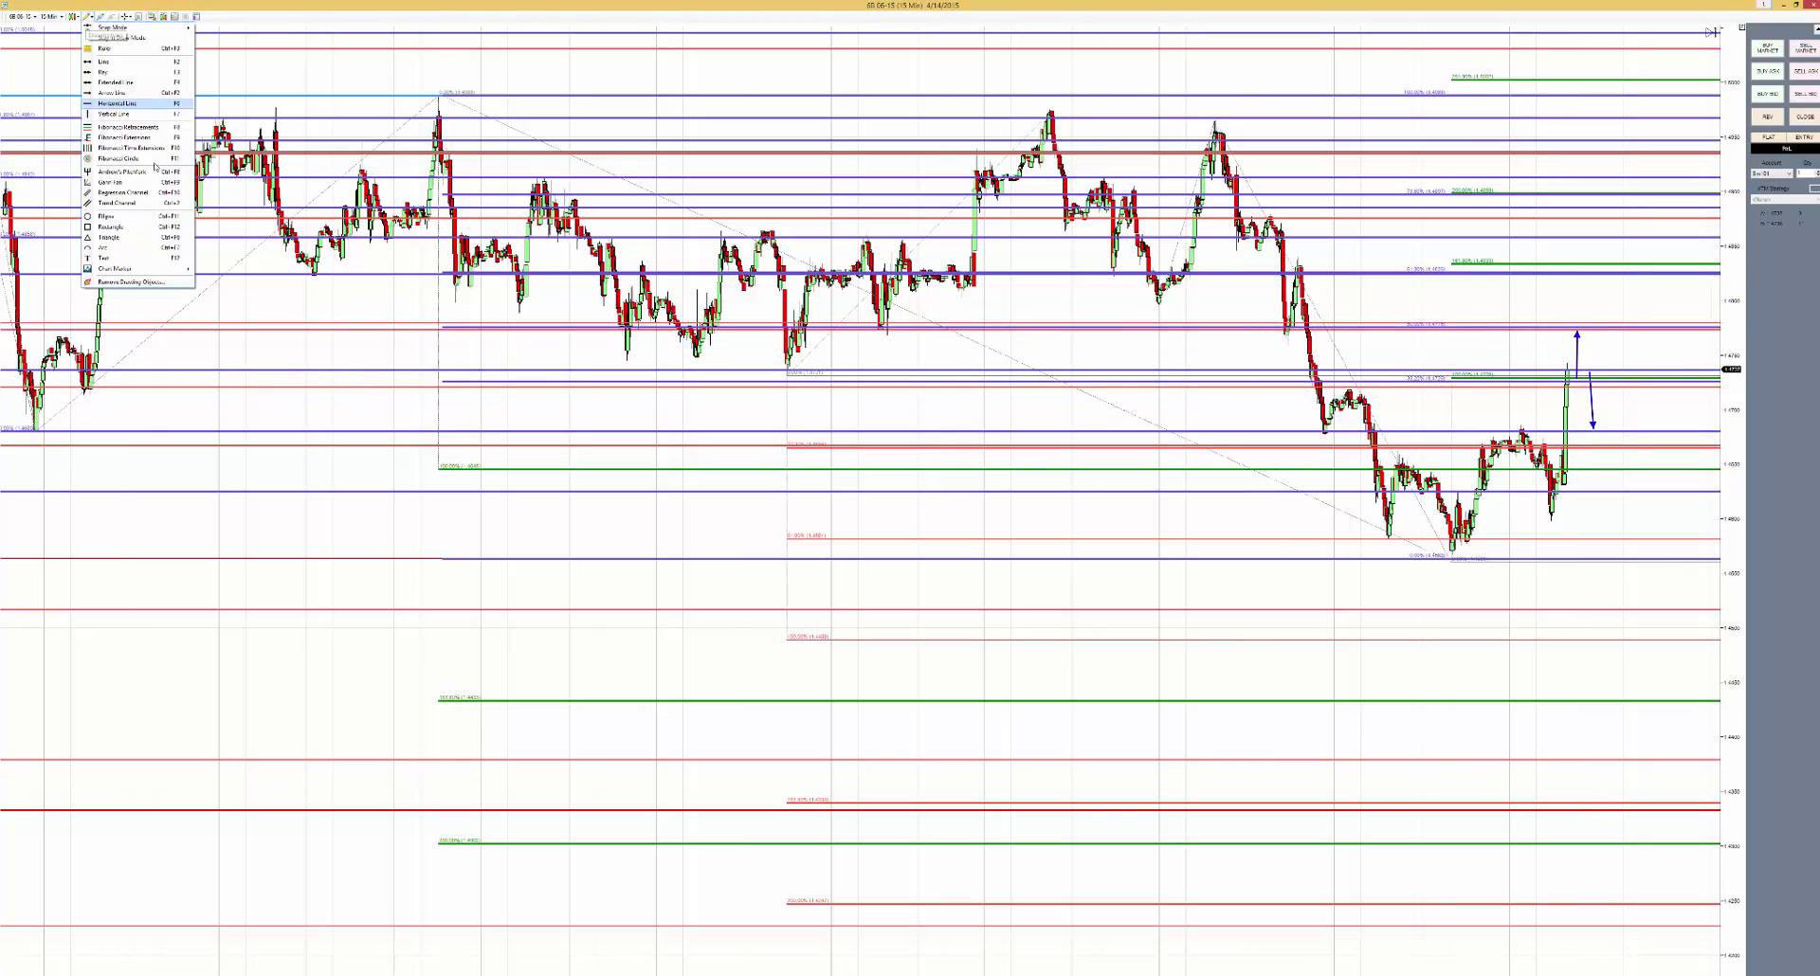
pyautogui.click(130, 102)
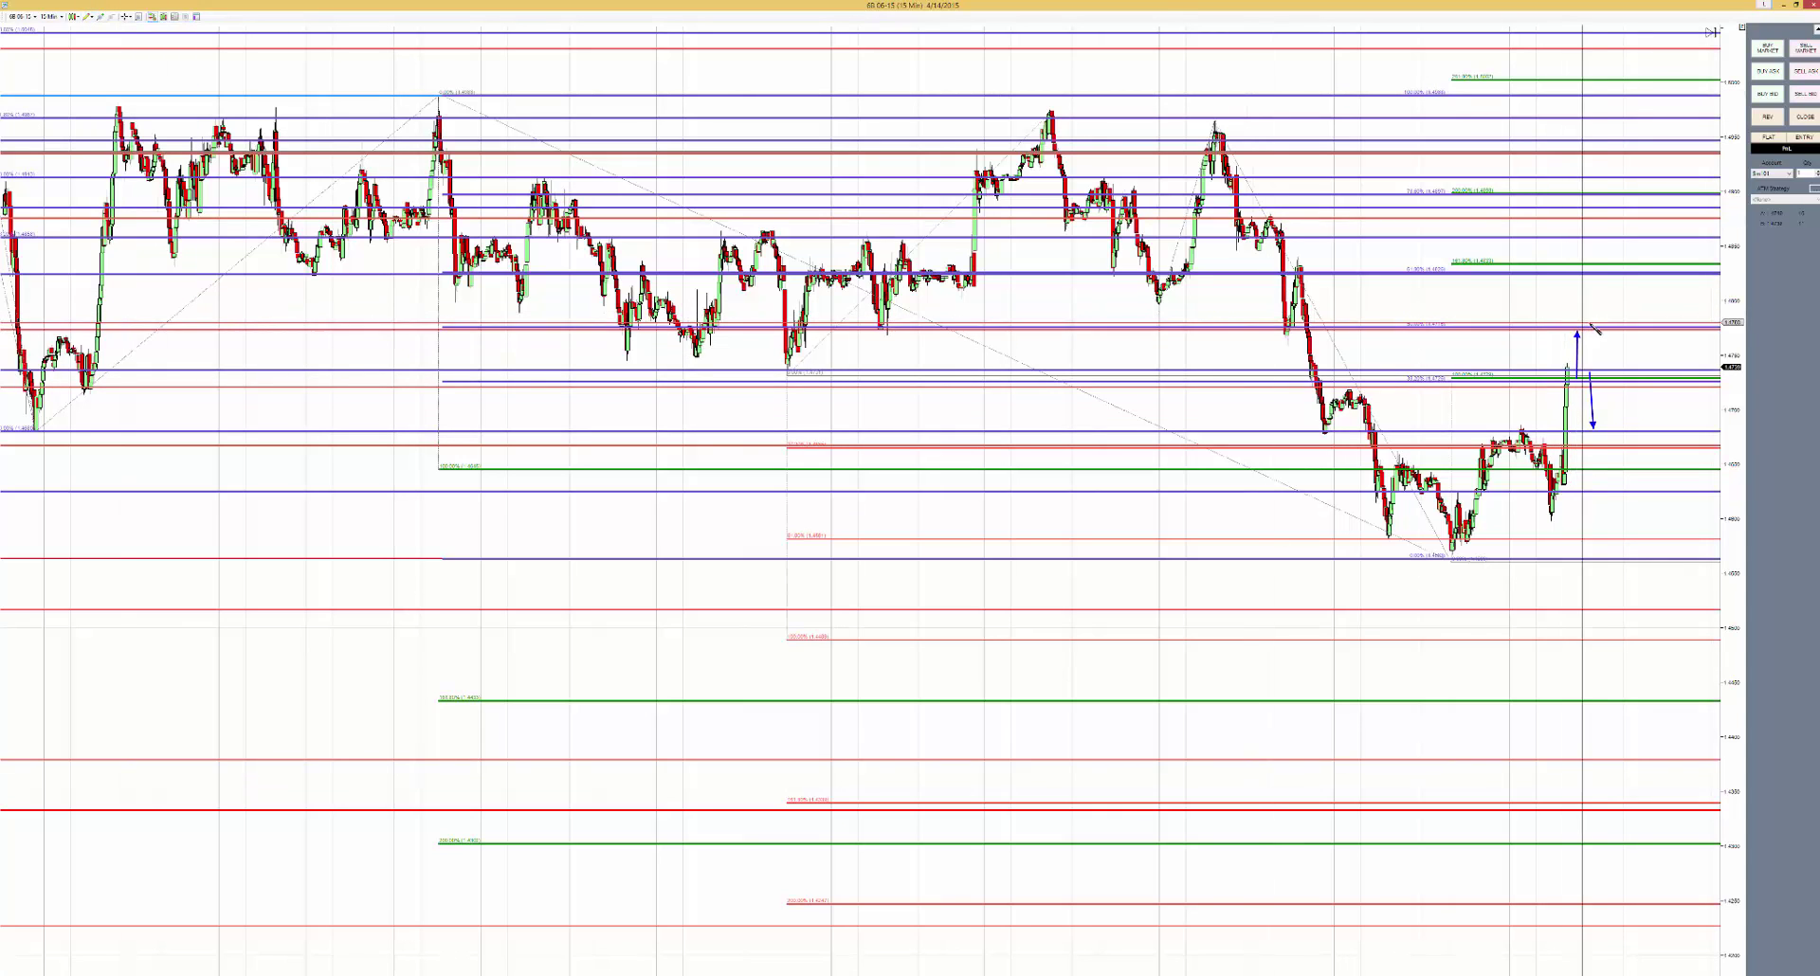
pyautogui.moveTo(1590, 325); pyautogui.dragTo(1590, 276)
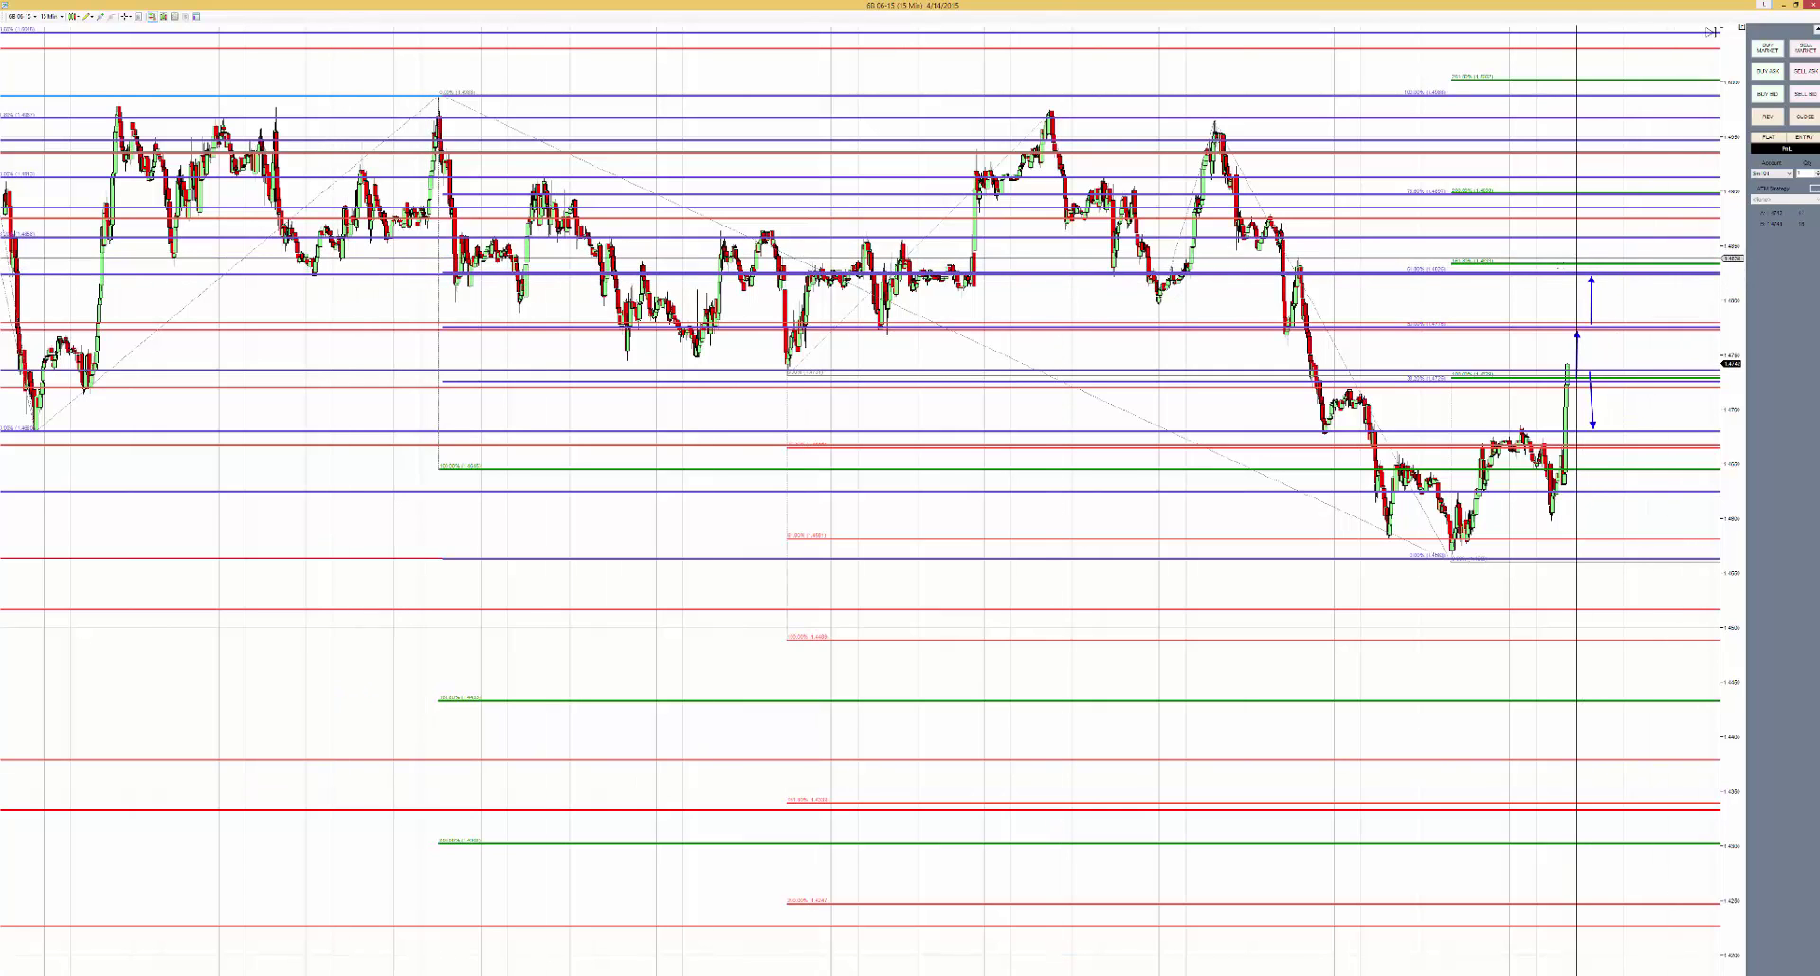
pyautogui.moveTo(1470, 116); pyautogui.dragTo(1467, 266)
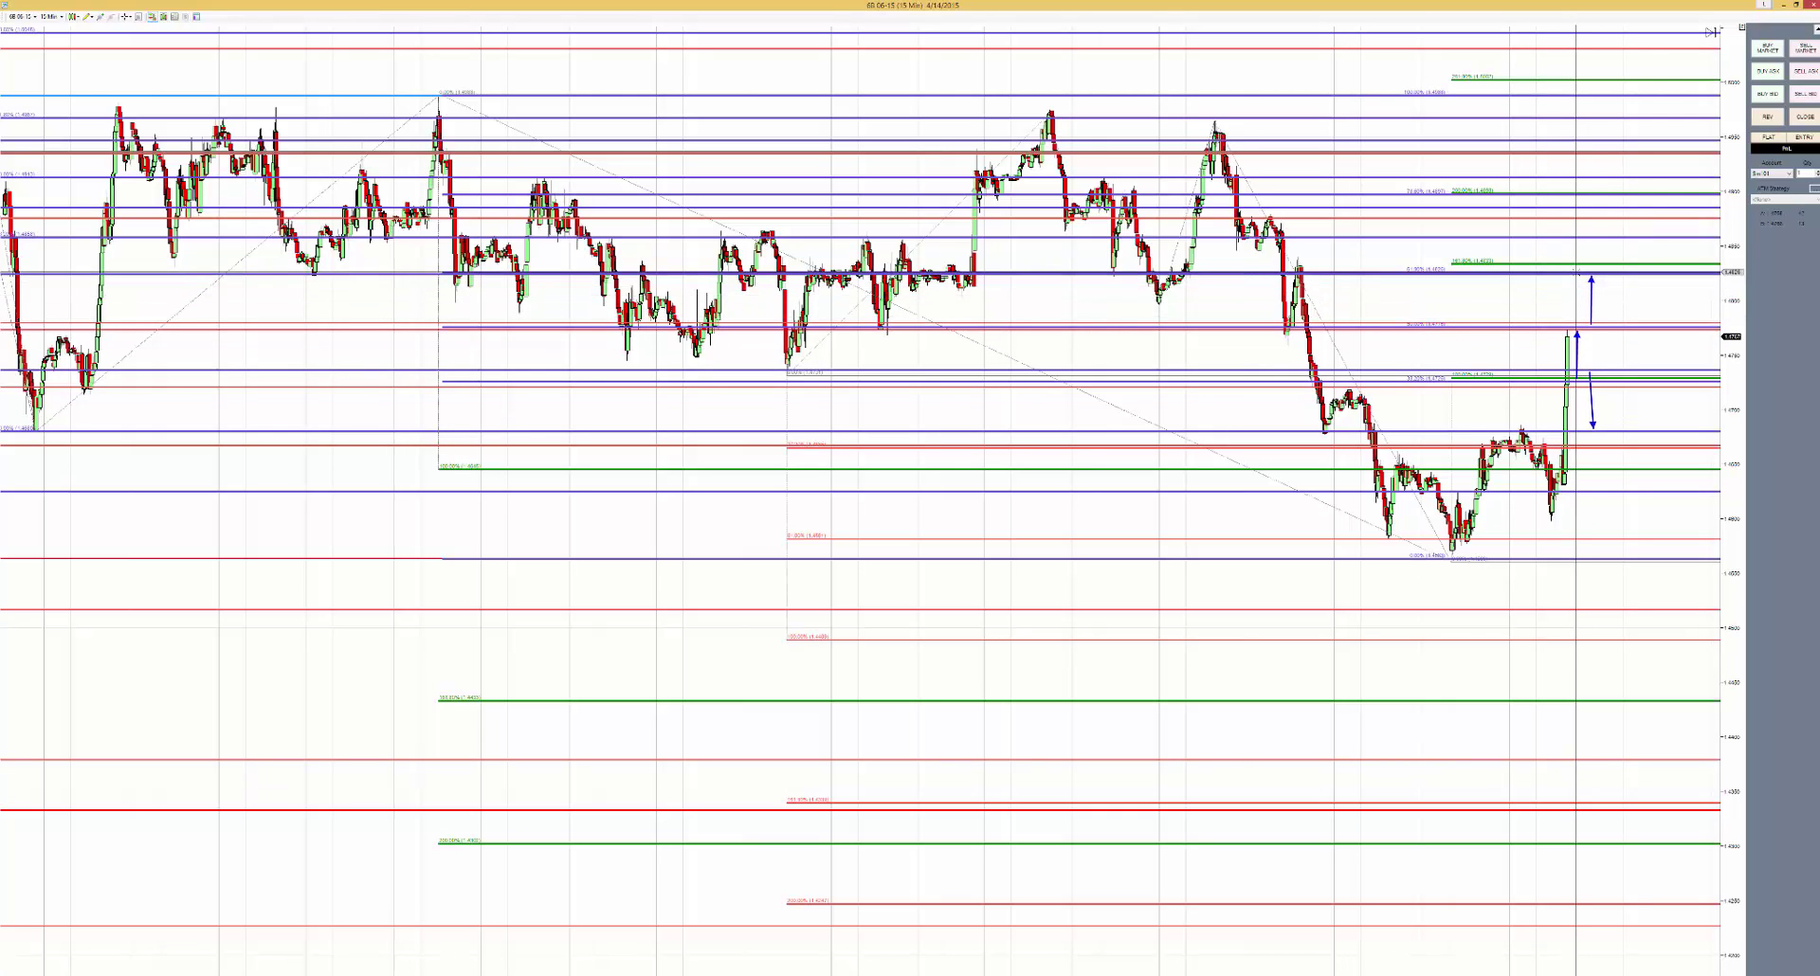
pyautogui.click(1796, 5)
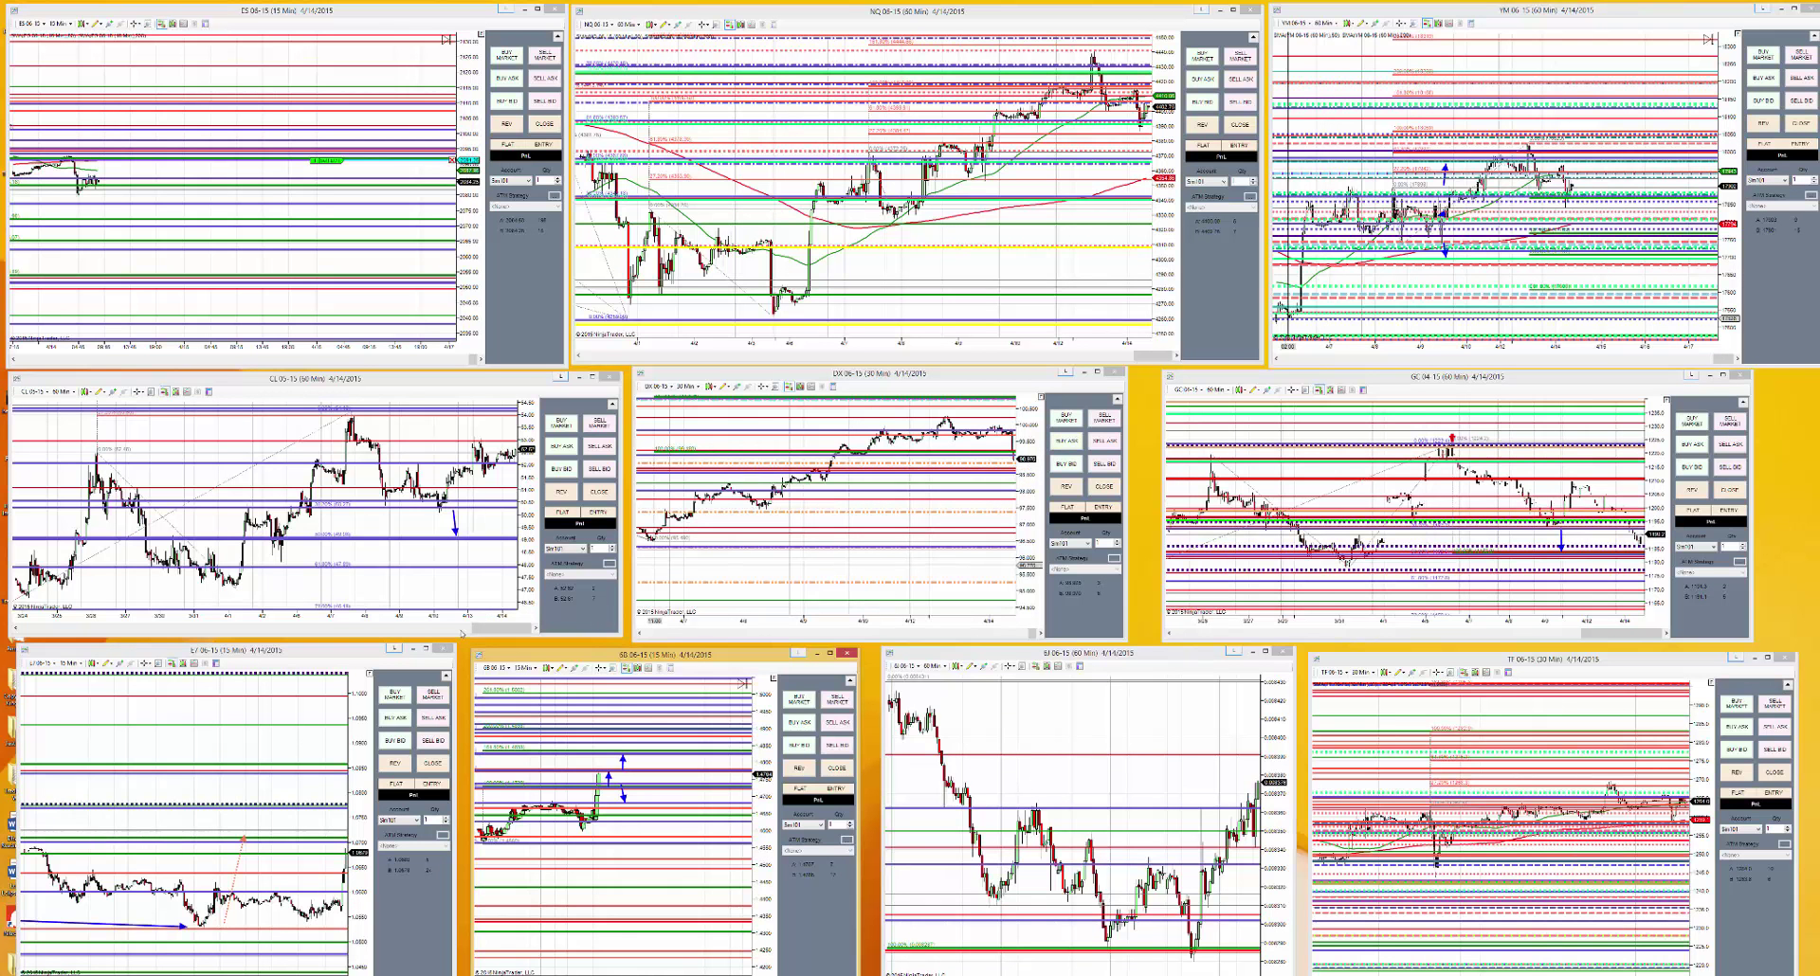
# On the enlarged E7 06-15 chart, draw a red-level Fibonacci extension projecting the latest pullback up from its starting high, and restore the window.
pyautogui.click(414, 649)
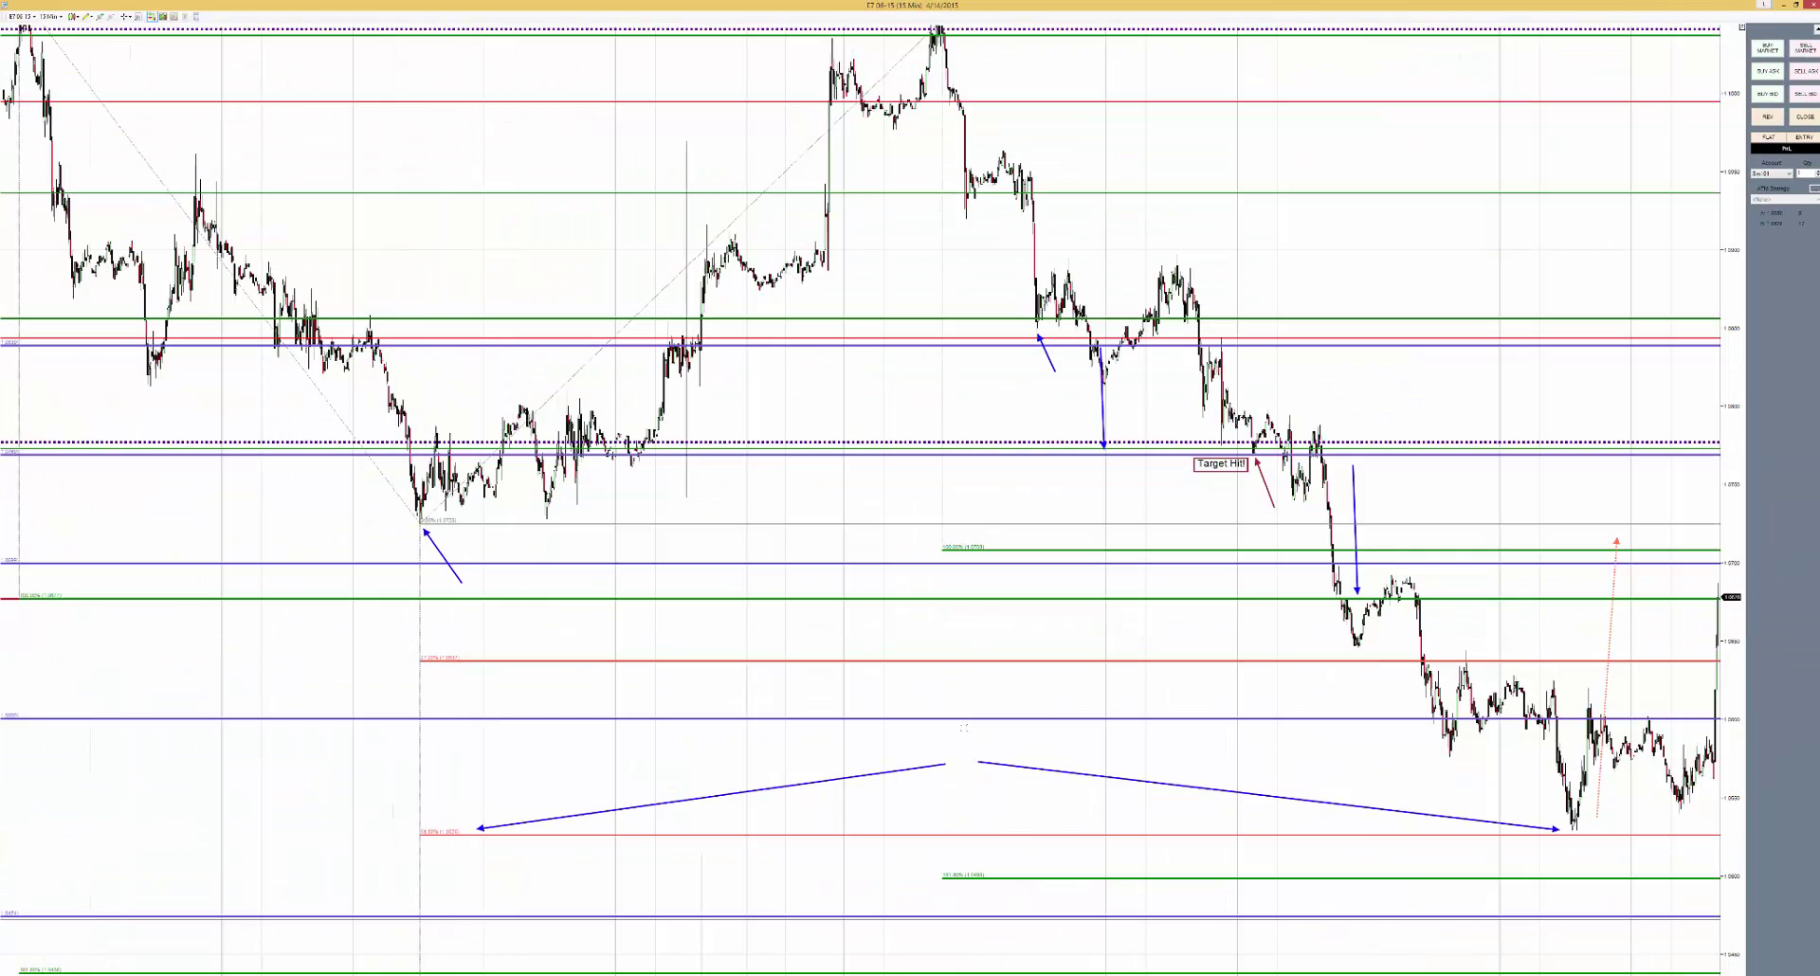
pyautogui.moveTo(1113, 664); pyautogui.dragTo(906, 597)
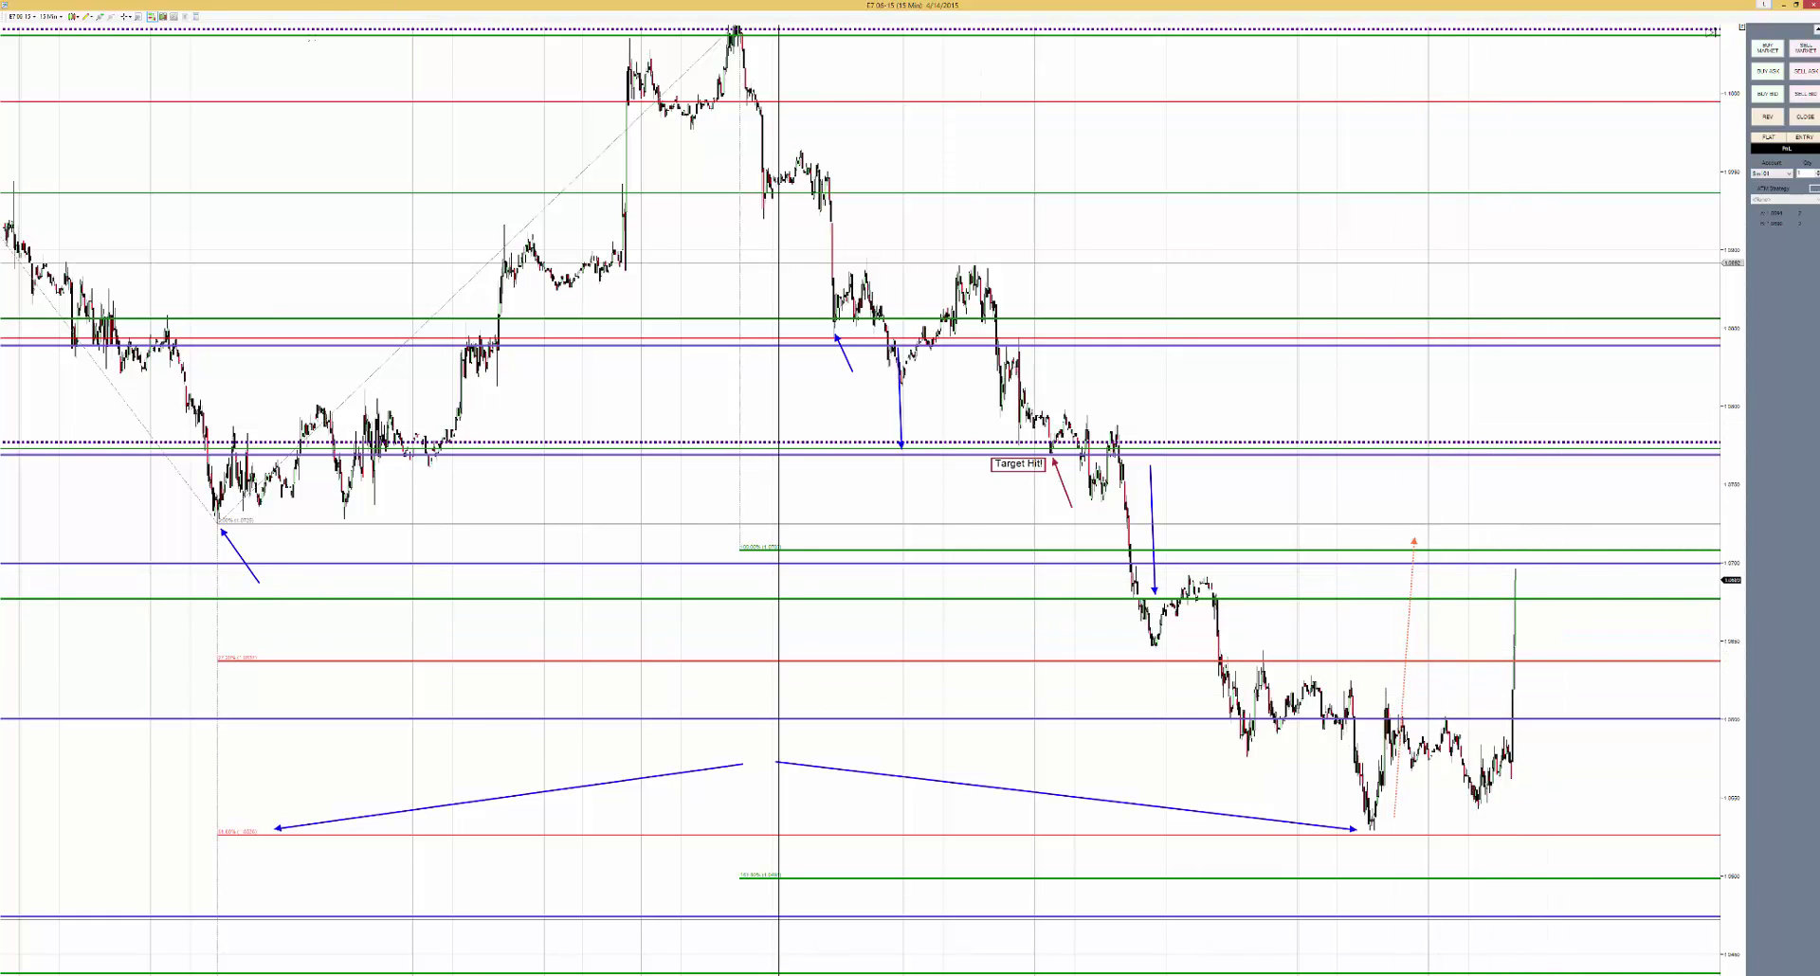
pyautogui.click(86, 16)
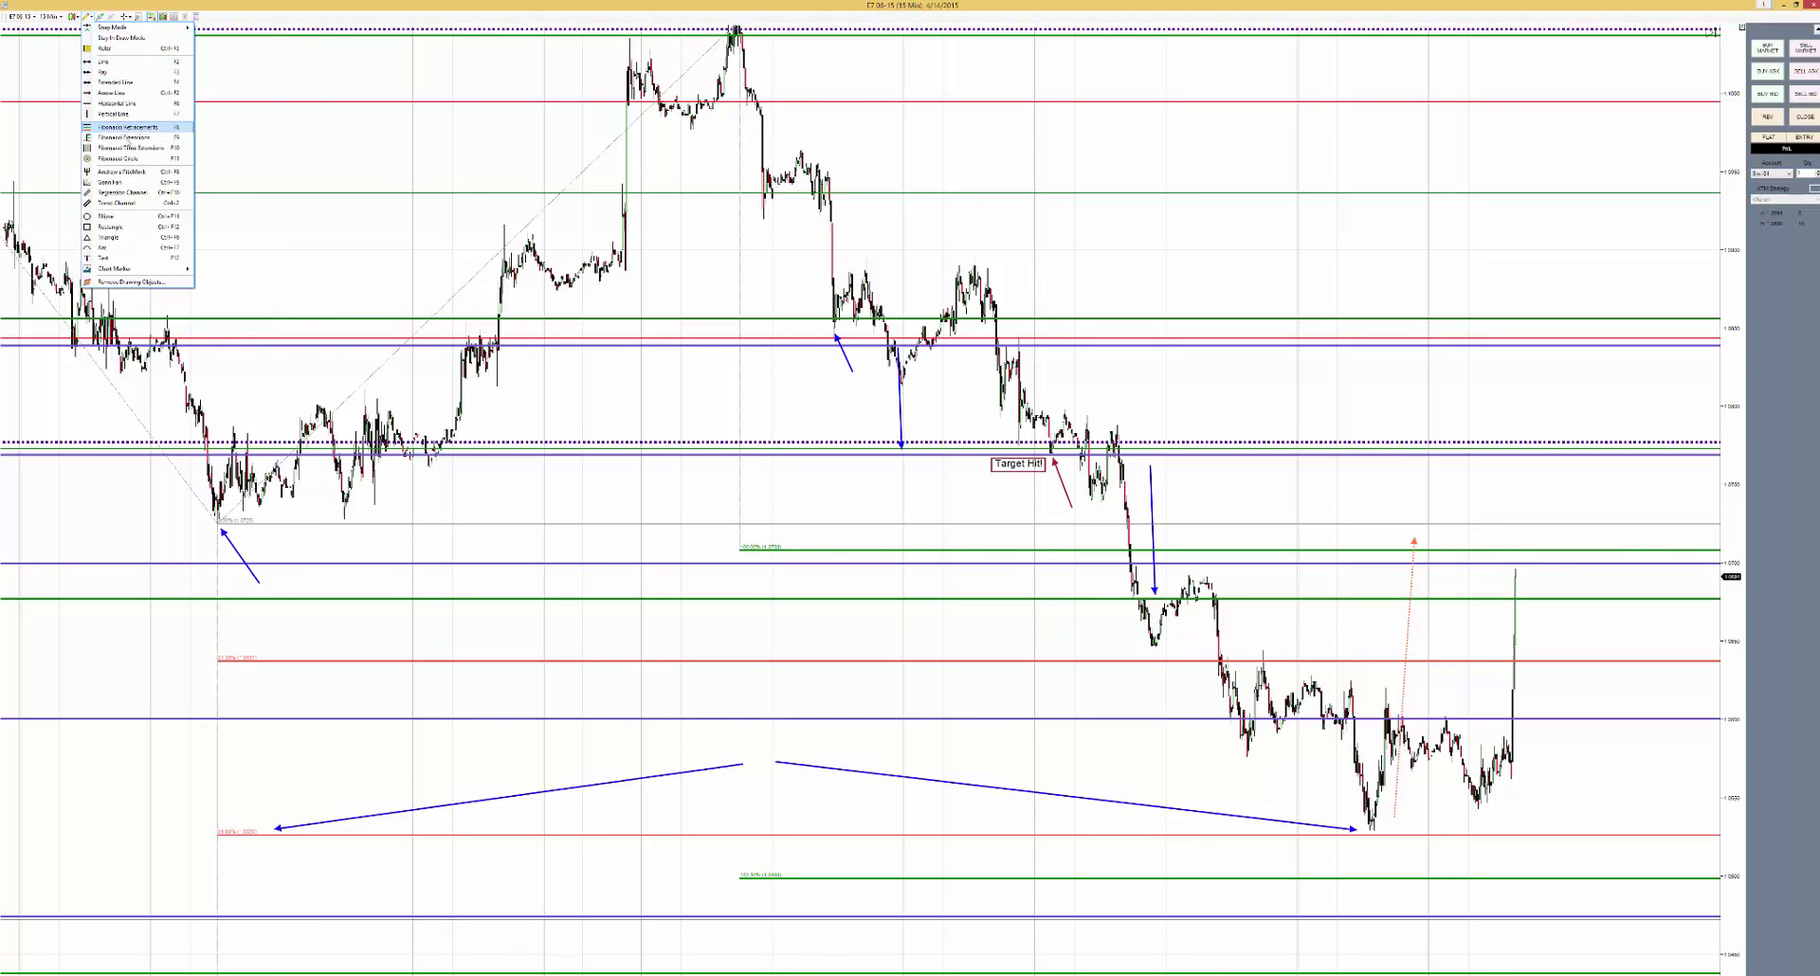
pyautogui.click(127, 138)
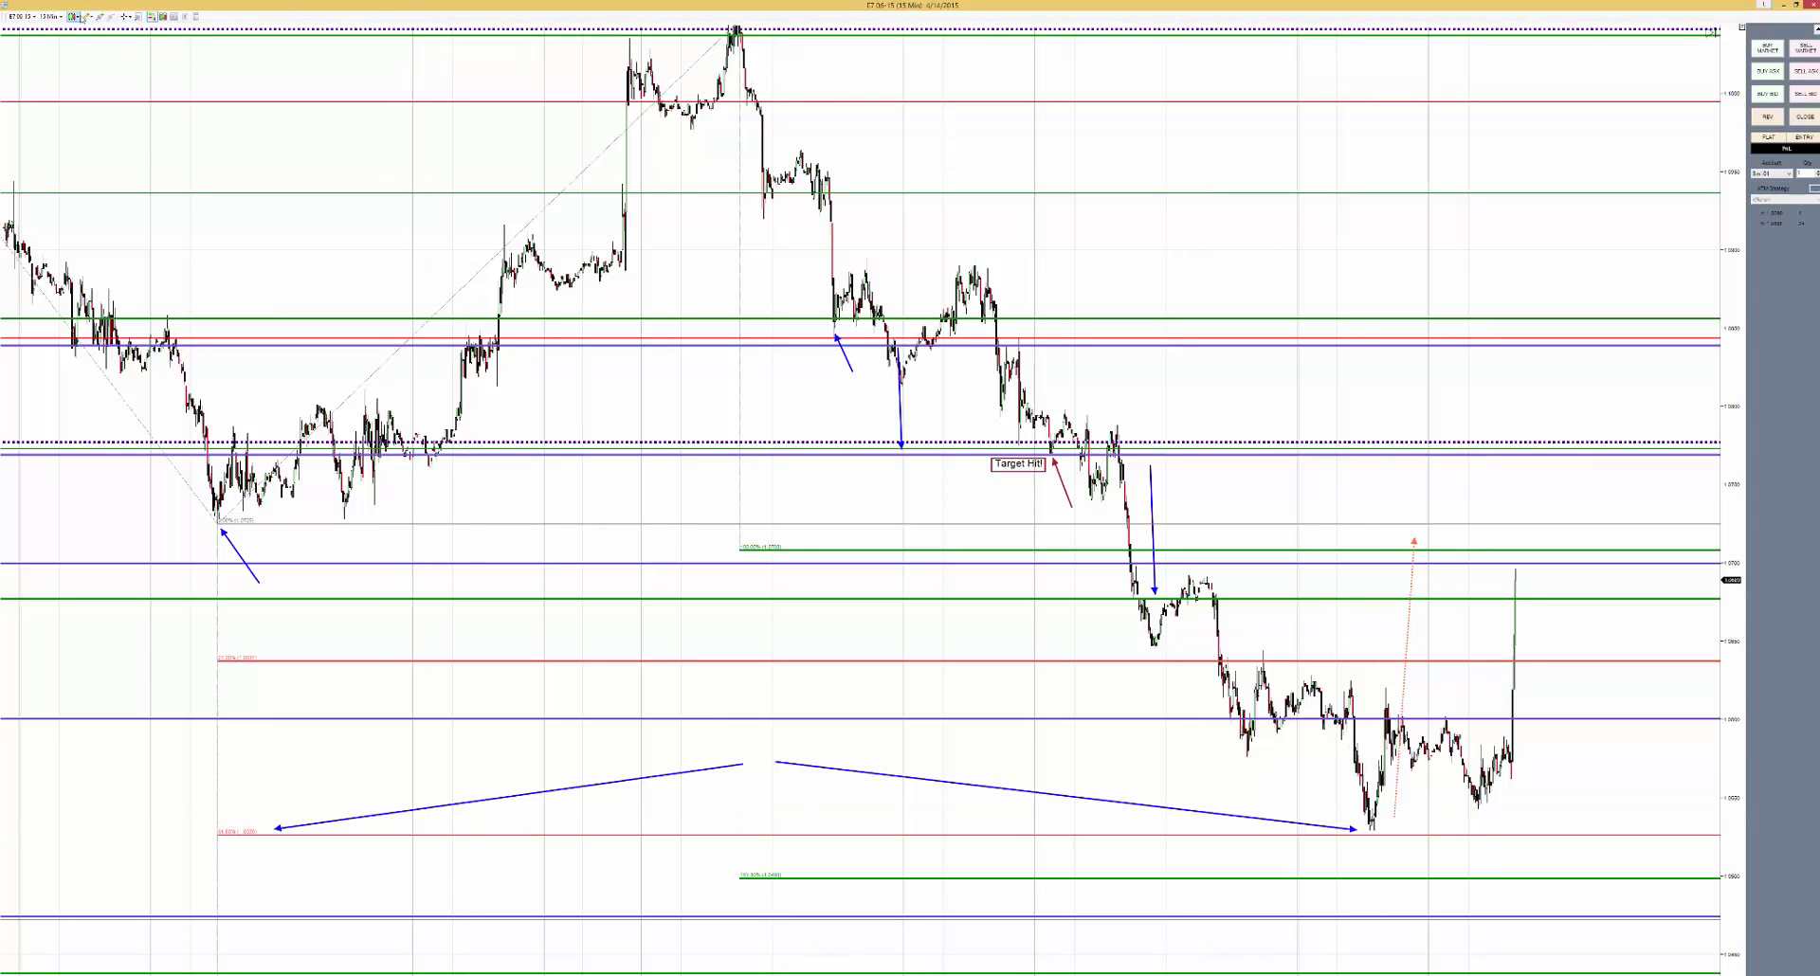
pyautogui.click(85, 16)
pyautogui.click(120, 138)
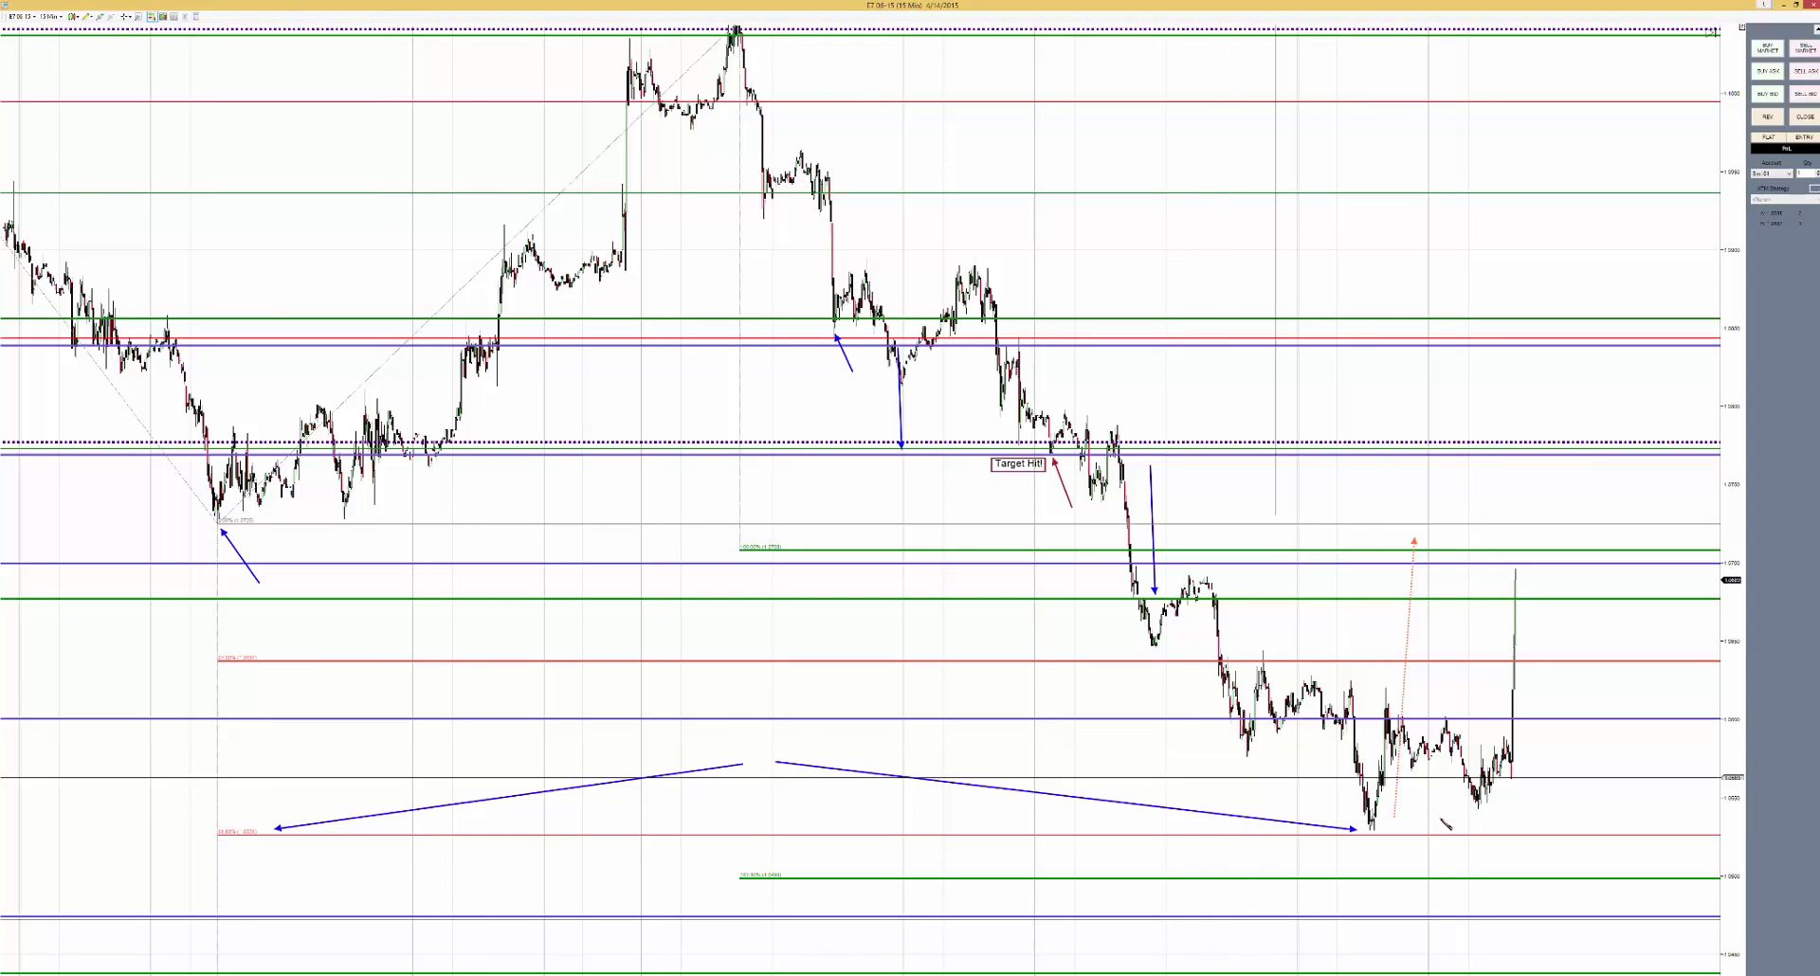
pyautogui.click(1480, 813)
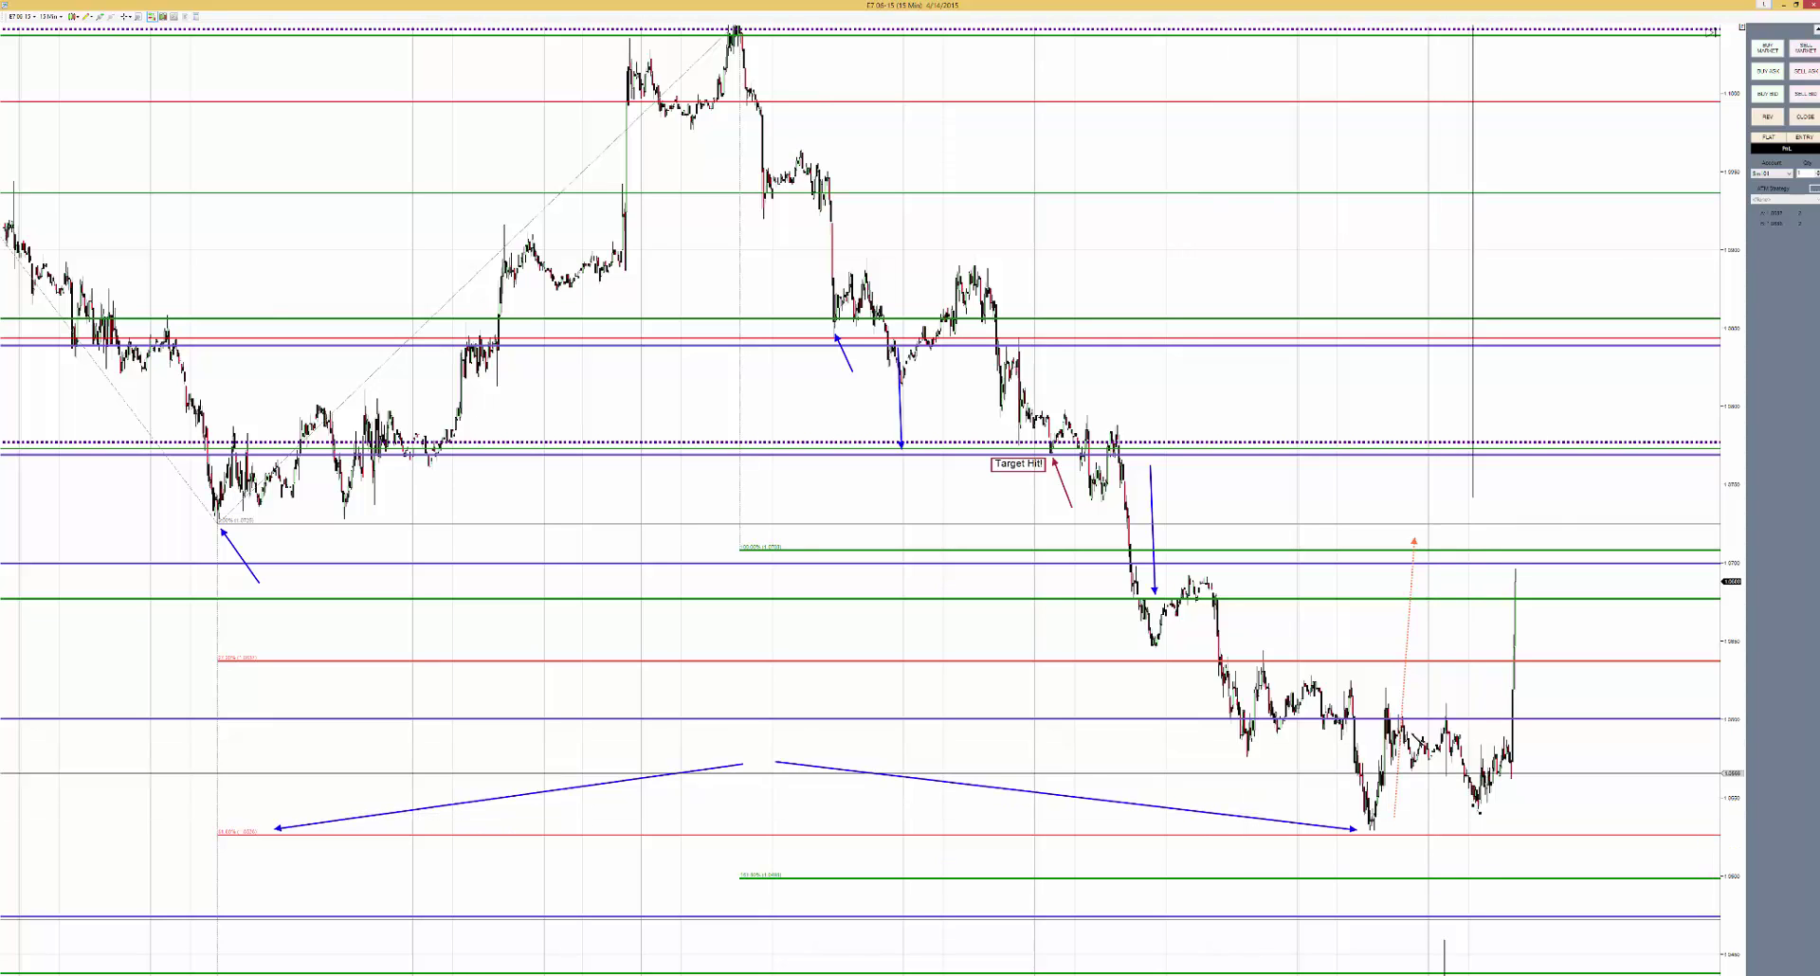
pyautogui.click(1387, 690)
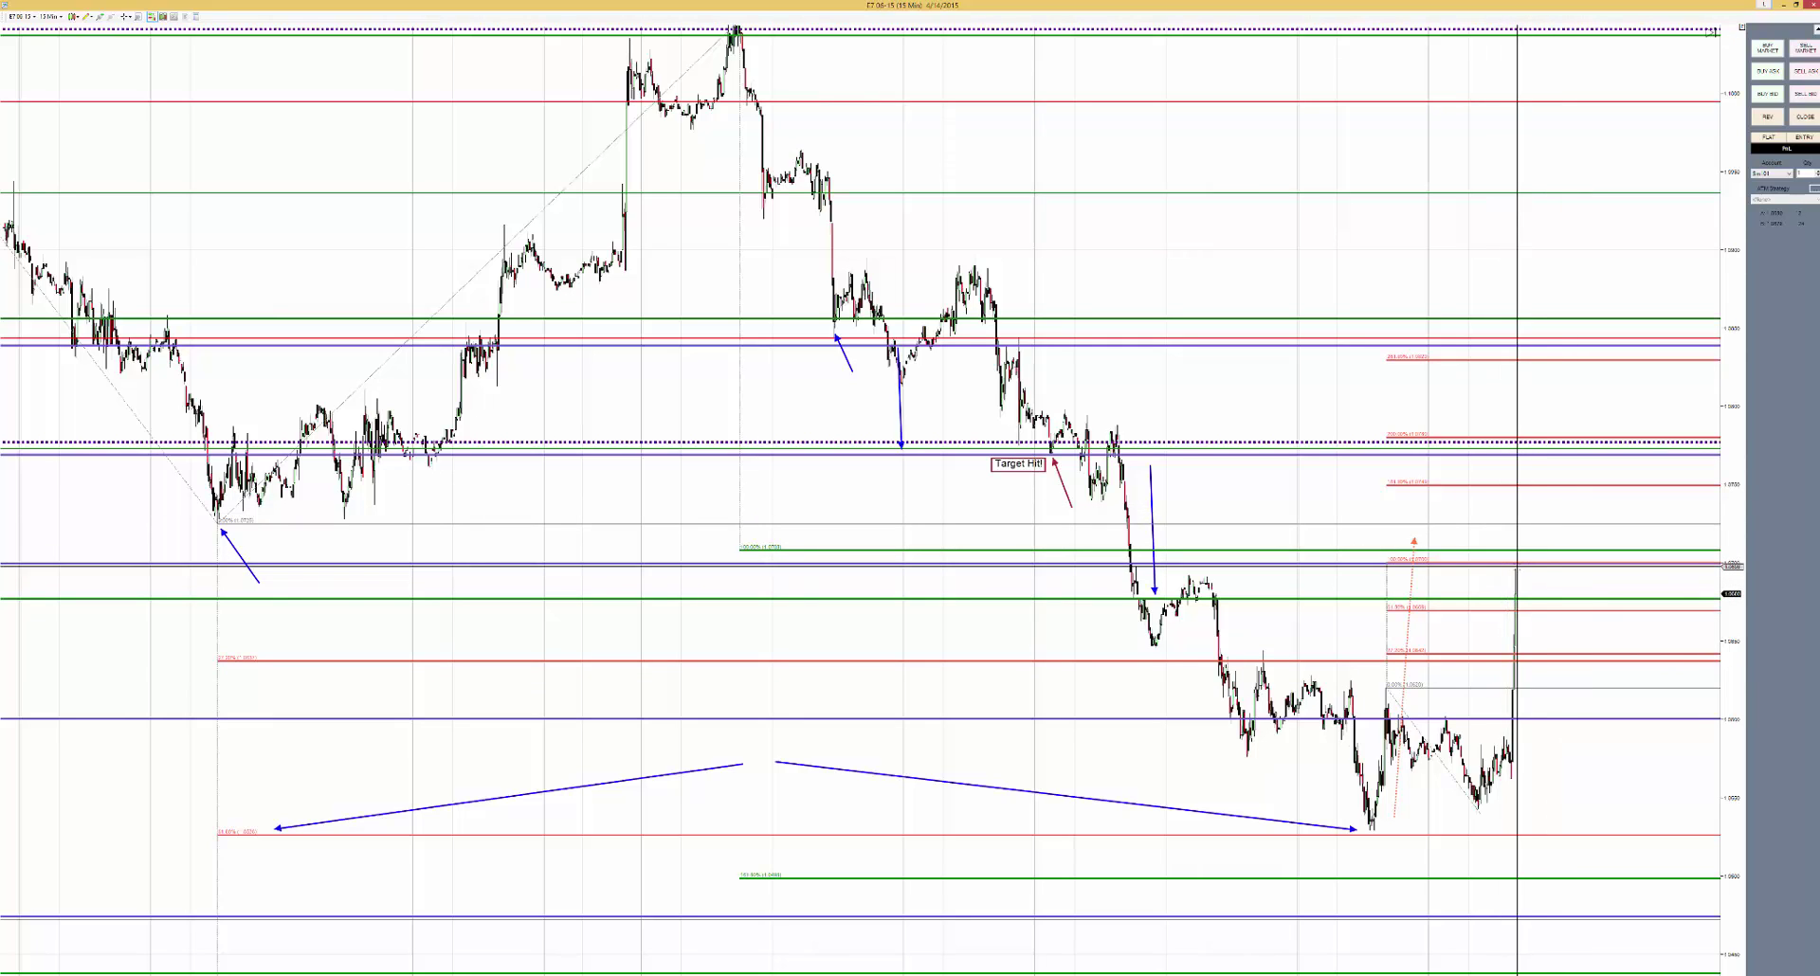
pyautogui.click(1795, 5)
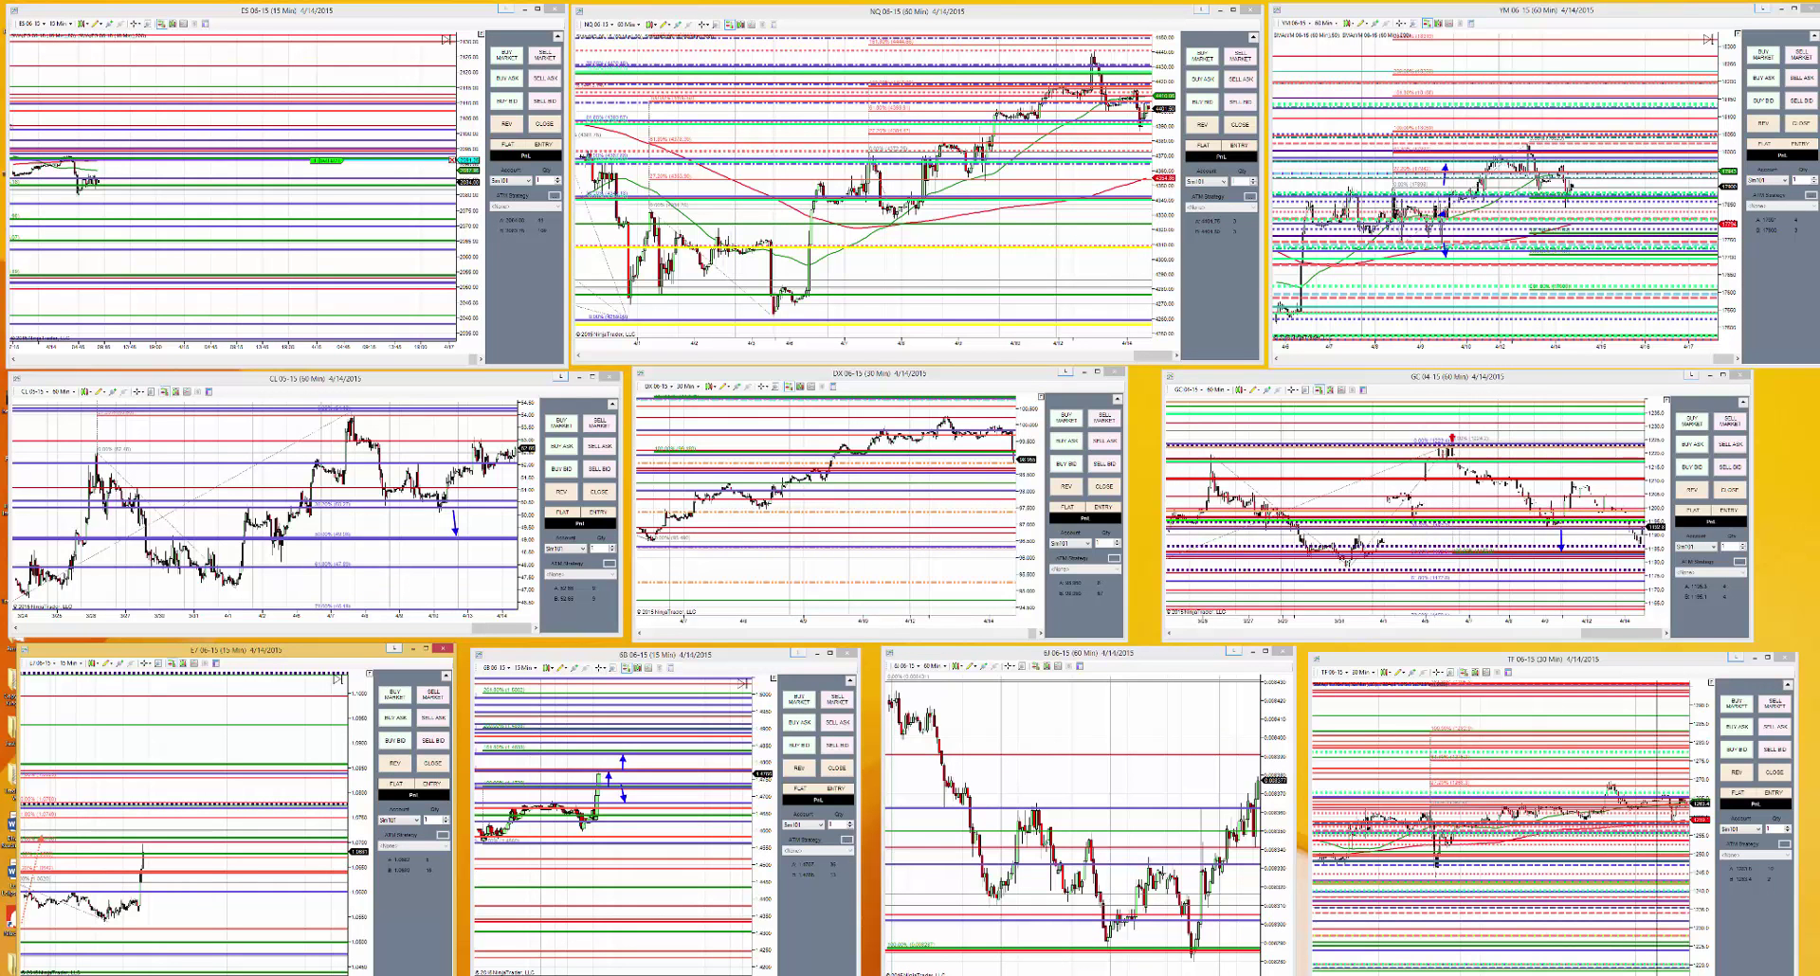